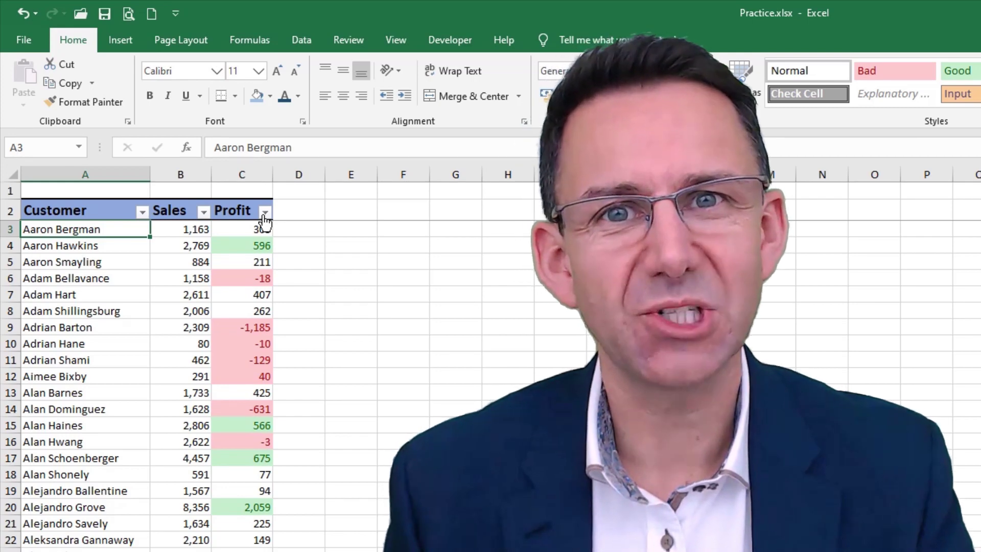
Filter the Profit column to show only green-filled cells.
{"action": "left_click", "coordinate": [265, 212]}
{"action": "mouse_move", "coordinate": [222, 309]}
{"action": "left_click", "coordinate": [342, 334]}
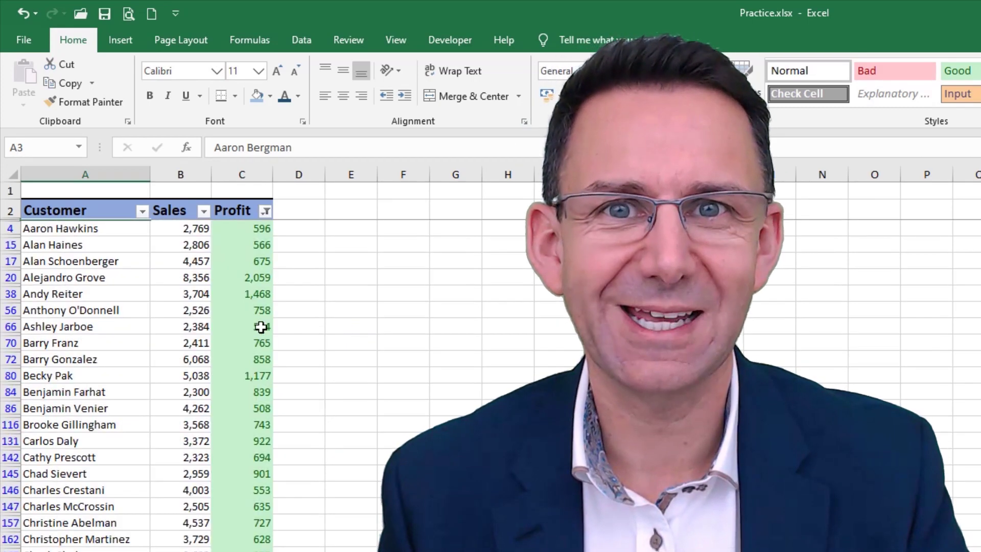
Enter a SUBTOTAL(9,C4:C794) of the visible profits in C800 below the data, giving 109,809.
{"action": "left_click", "coordinate": [258, 320]}
{"action": "key", "text": "ctrl+Down"}
{"action": "key", "text": "Down"}
{"action": "key", "text": "Down"}
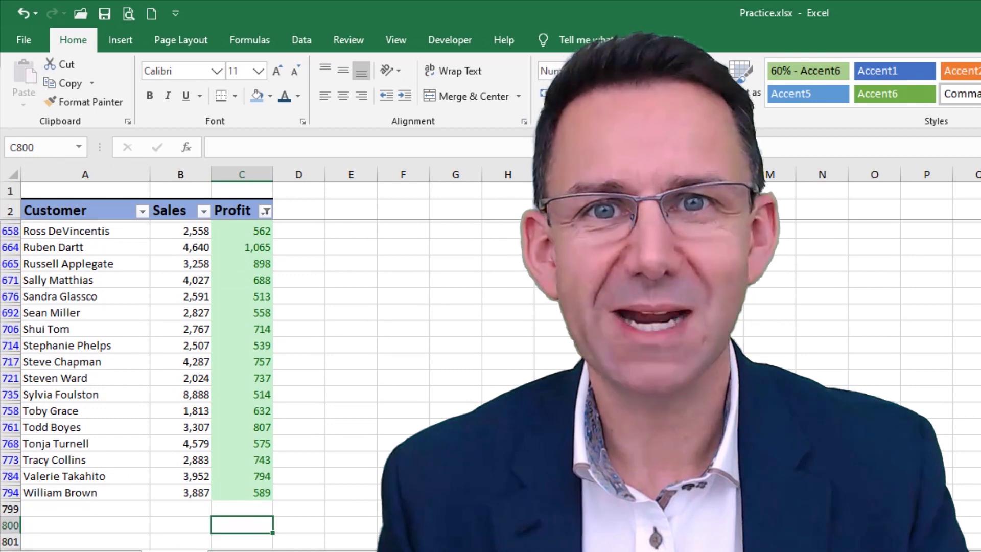
{"action": "key", "text": "alt+equal"}
{"action": "key", "text": "Up"}
{"action": "key", "text": "ctrl+shift+Up"}
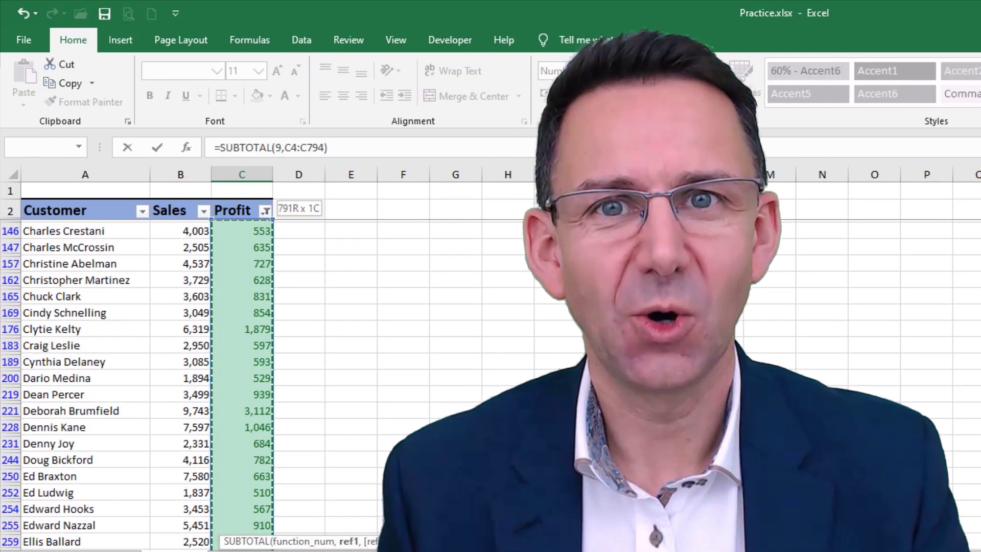
{"action": "key", "text": "Return"}
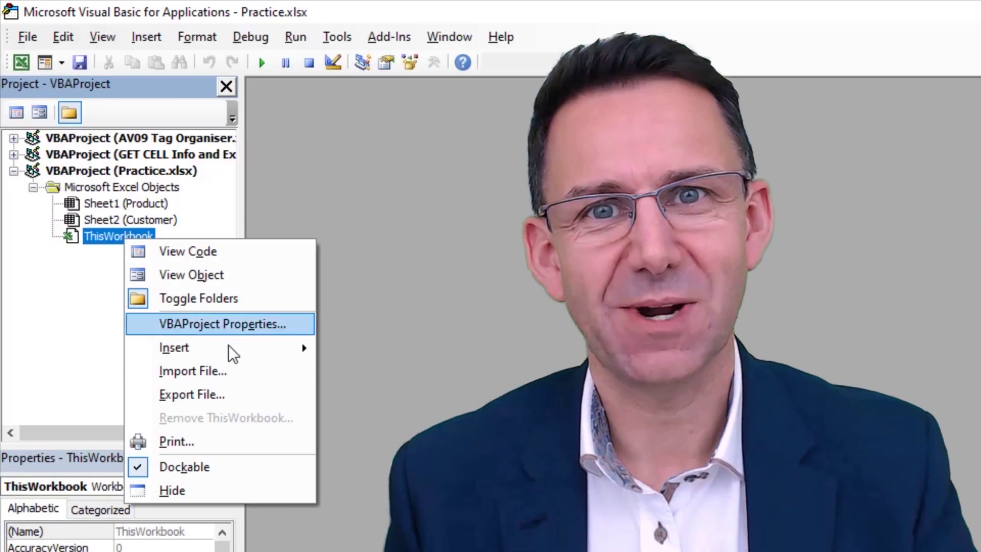
Insert Module1 into the Practice project and type the header function sbCellColorDetect().
{"action": "mouse_move", "coordinate": [171, 346]}
{"action": "left_click", "coordinate": [403, 375]}
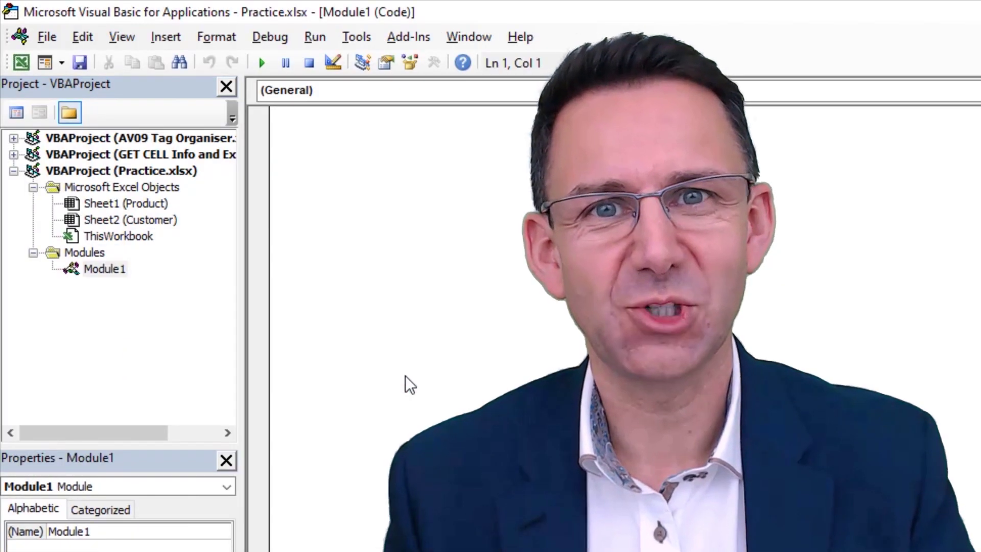
{"action": "type", "text": "function sbCellColor"}
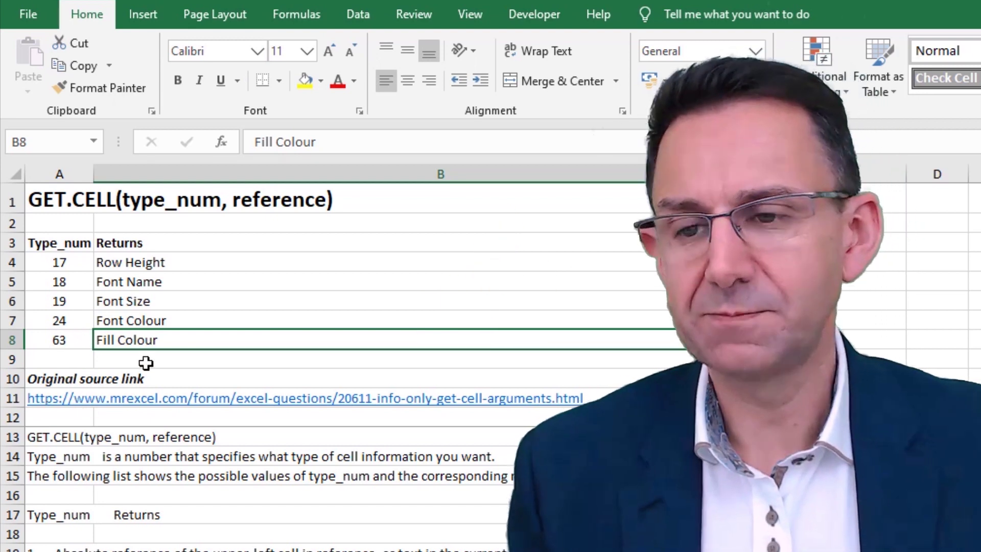
Verify that GET.CELL type number 63 returns Fill Colour, then go to the Product sheet.
{"action": "key", "text": "Left"}
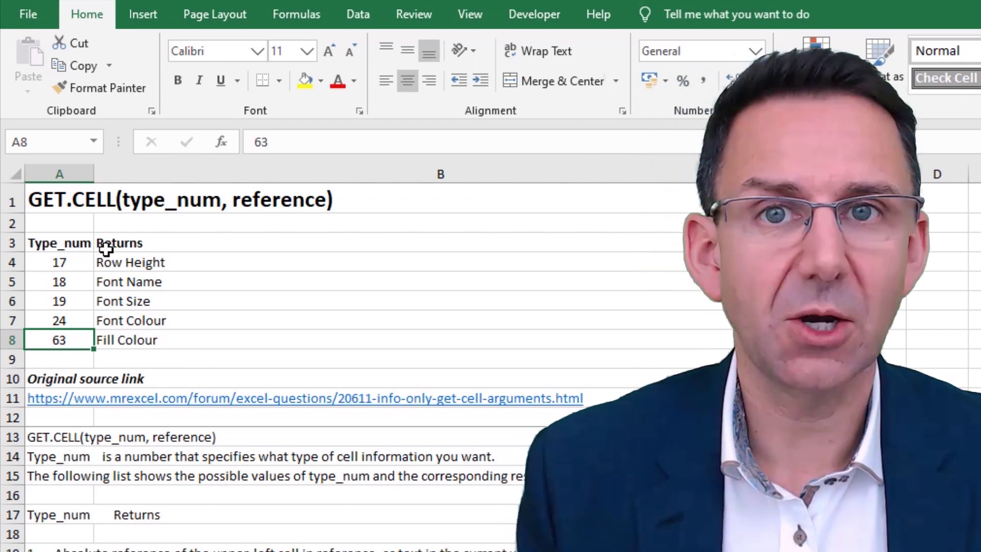
{"action": "left_click", "coordinate": [149, 346]}
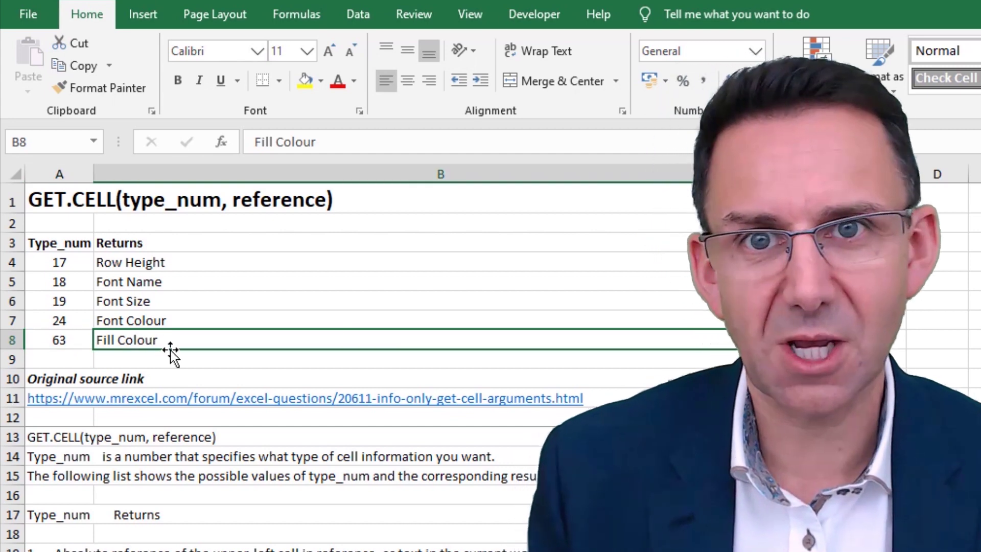
{"action": "scroll", "coordinate": [234, 512], "scroll_direction": "down", "scroll_amount": 19}
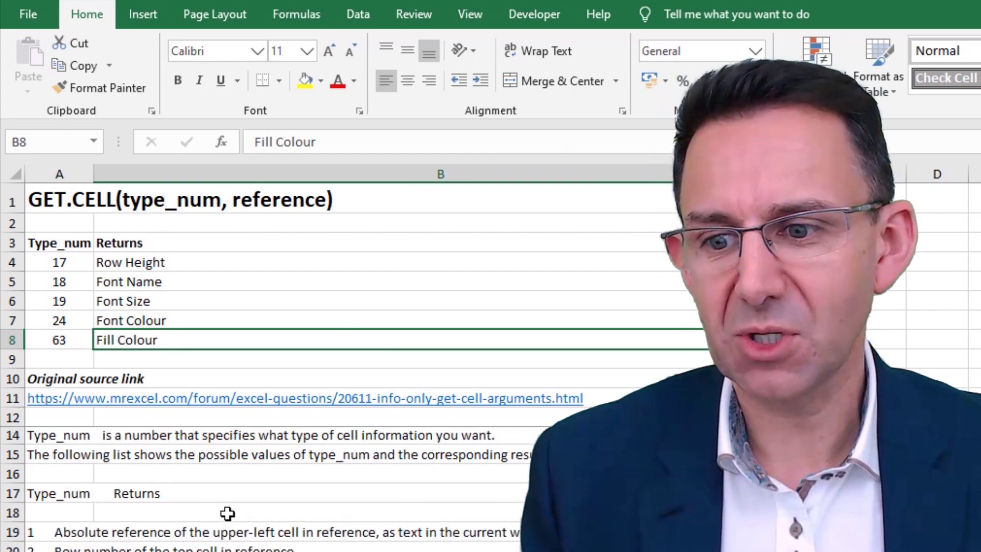
{"action": "scroll", "coordinate": [234, 489], "scroll_direction": "down", "scroll_amount": 16}
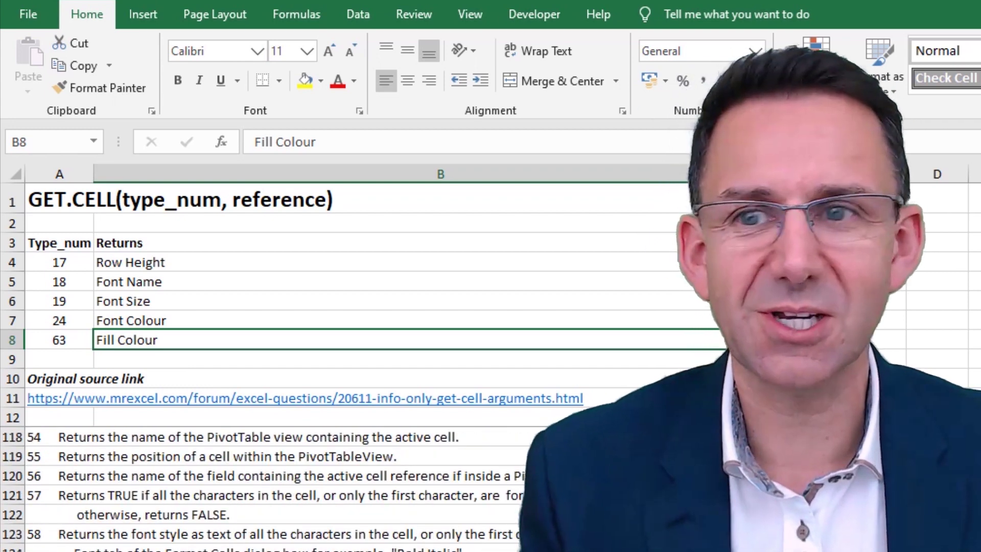
{"action": "scroll", "coordinate": [62, 339], "scroll_direction": "up", "scroll_amount": 16}
{"action": "left_click", "coordinate": [61, 322]}
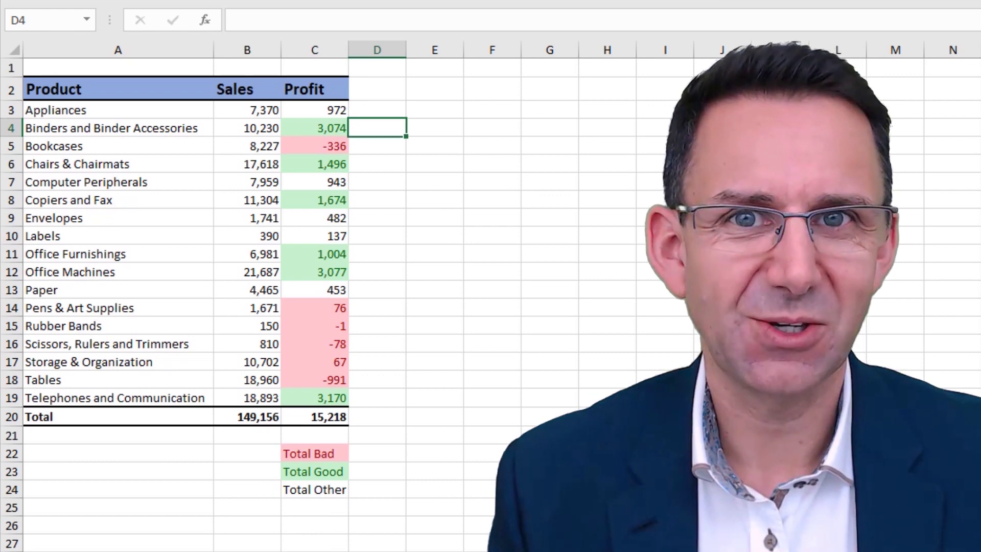
{"action": "type", "text": "=get.cell("}
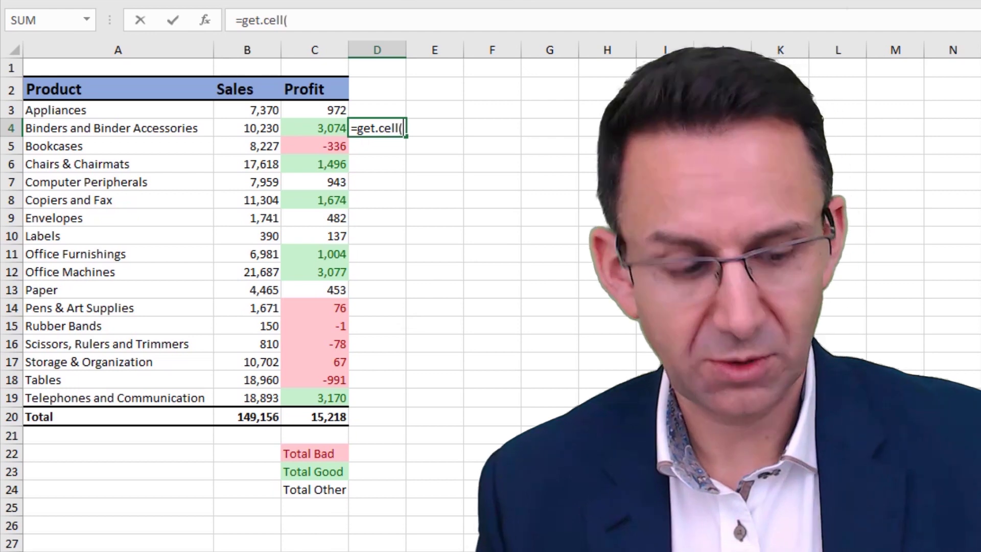
{"action": "type", "text": "63,"}
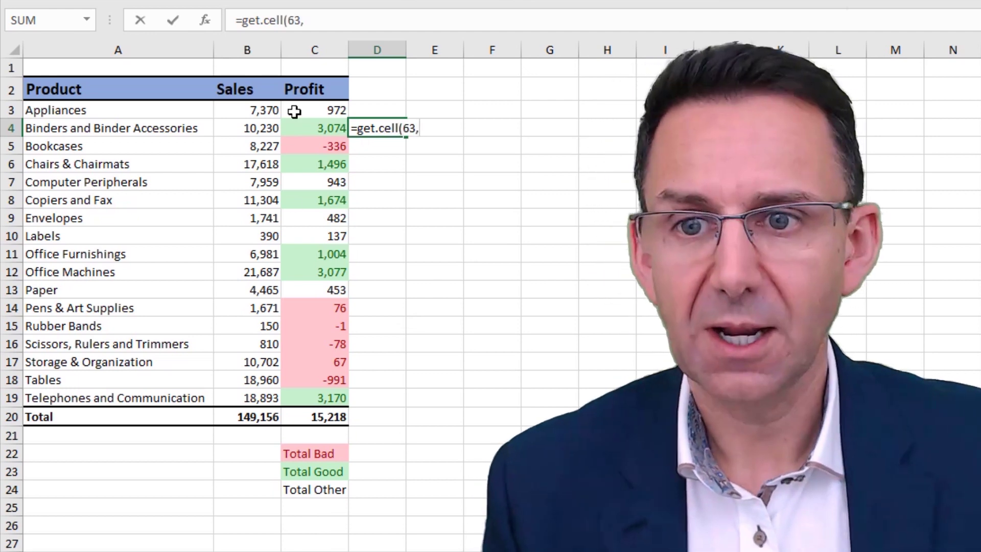
{"action": "left_click", "coordinate": [306, 127]}
{"action": "type", "text": ")"}
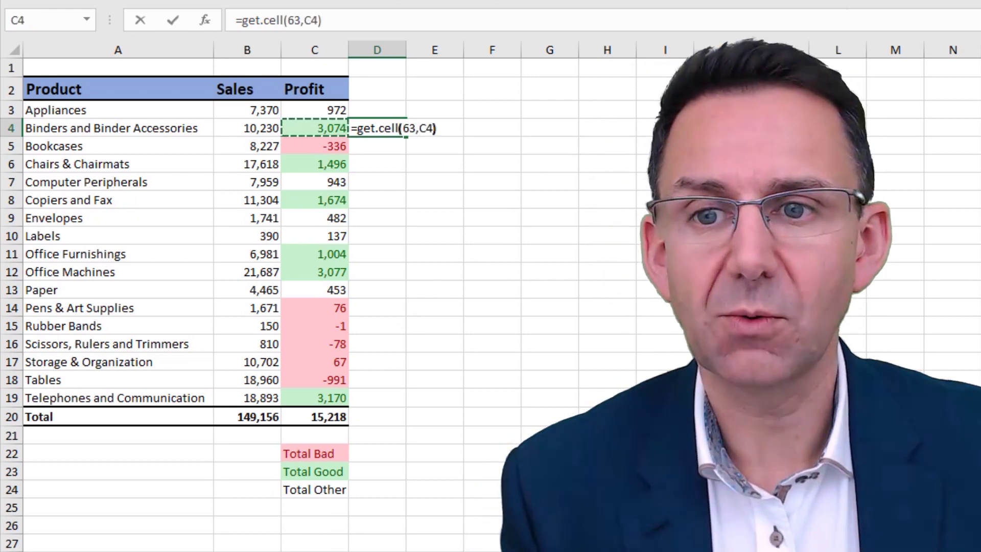
{"action": "key", "text": "Return"}
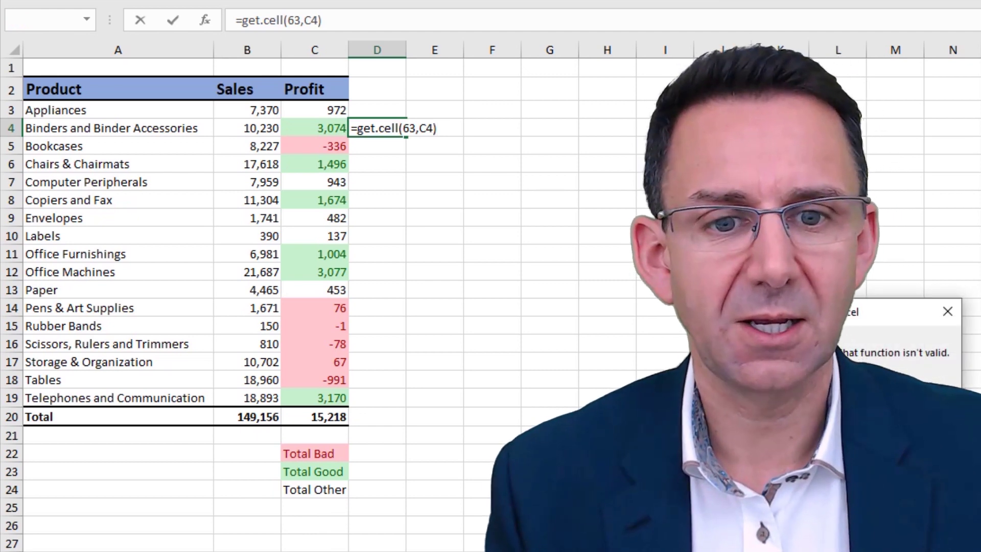
{"action": "left_click_drag", "start_coordinate": [895, 318], "coordinate": [478, 180]}
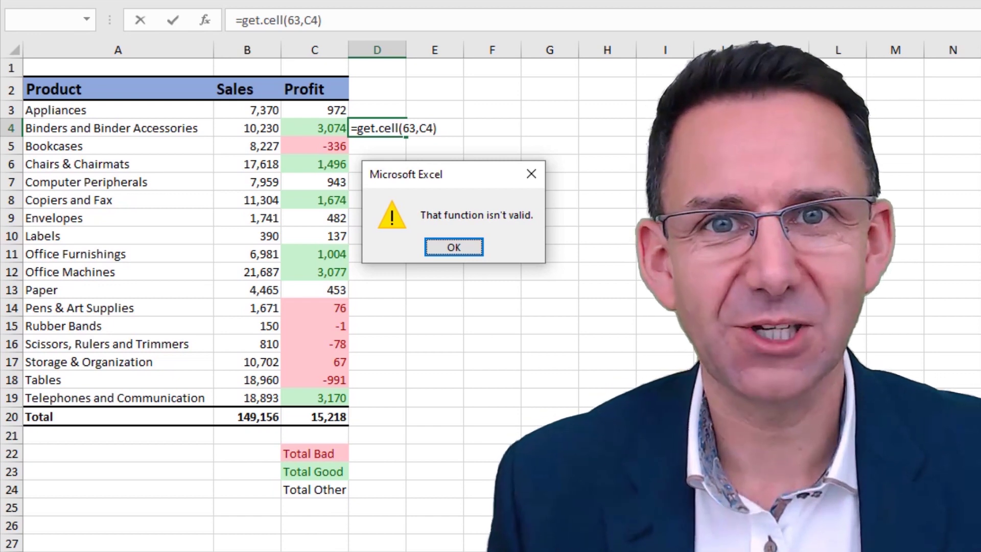
{"action": "left_click", "coordinate": [465, 248]}
{"action": "key", "text": "Escape"}
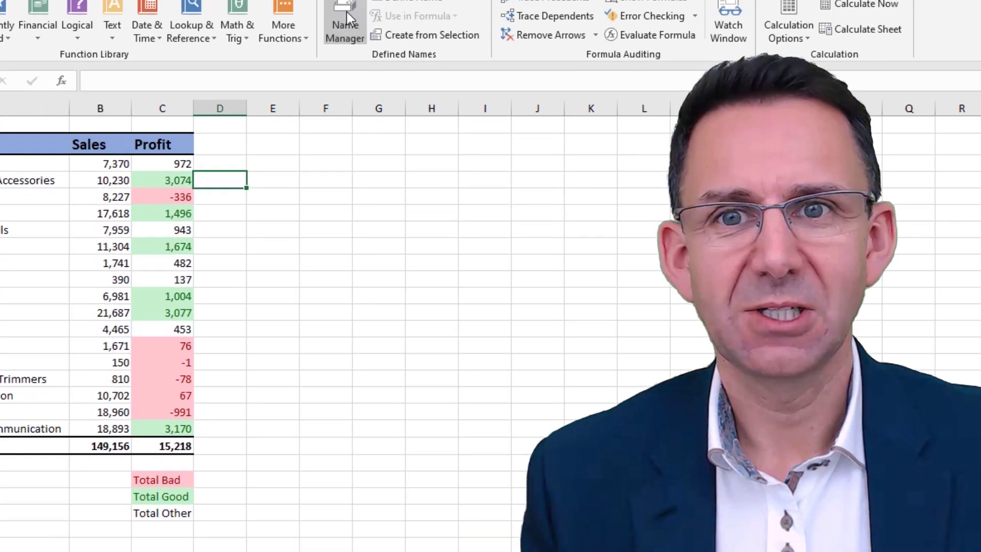
Create the workbook name FillColorToLeft referring to =GET.CELL(63,!C4) in Name Manager.
{"action": "left_click", "coordinate": [347, 15]}
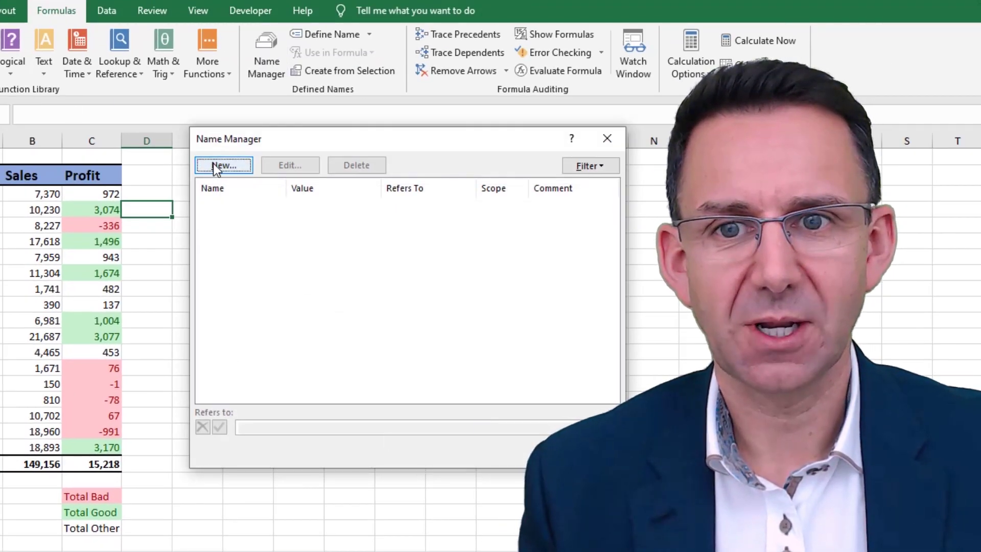
{"action": "left_click", "coordinate": [213, 165]}
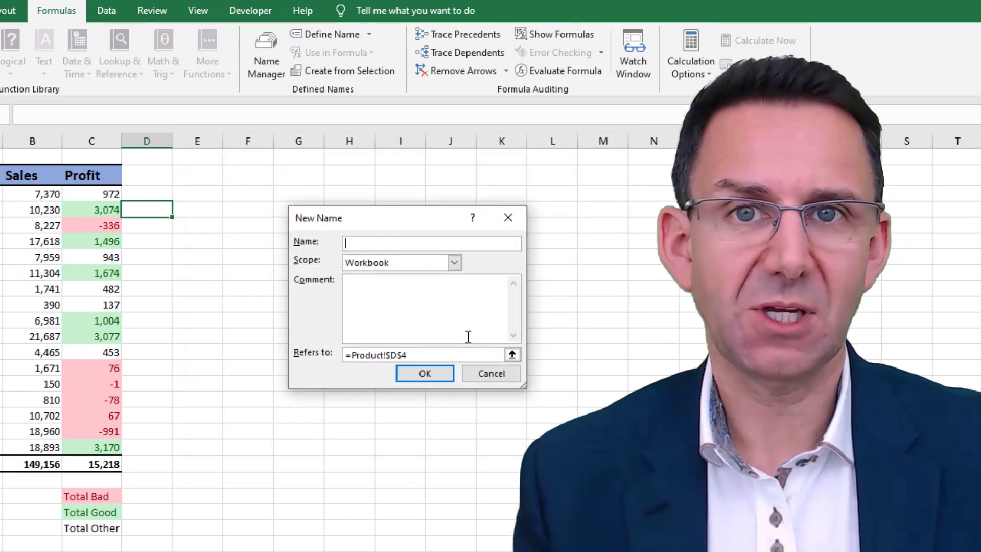
{"action": "type", "text": "FillColor"}
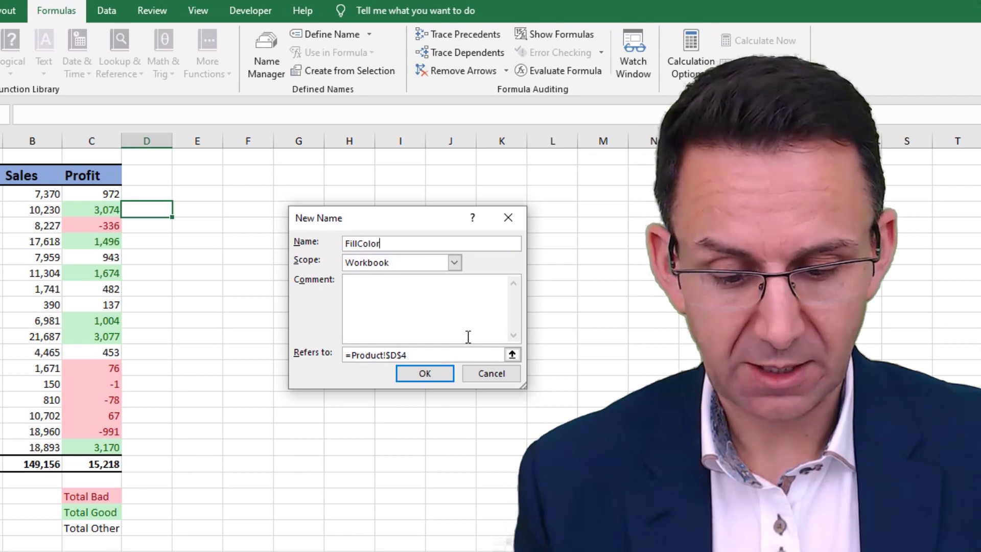
{"action": "type", "text": "ToLeft"}
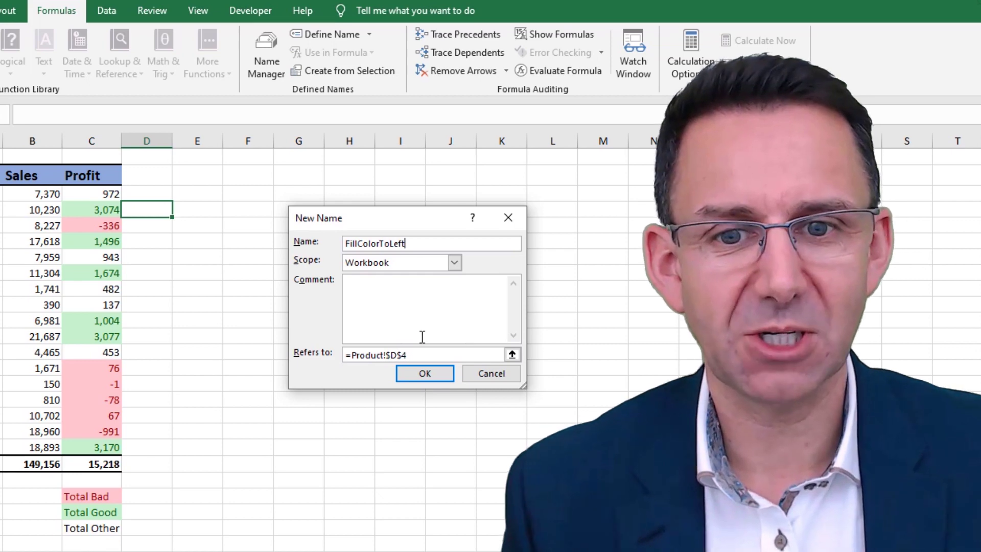
{"action": "left_click_drag", "start_coordinate": [354, 356], "coordinate": [453, 336]}
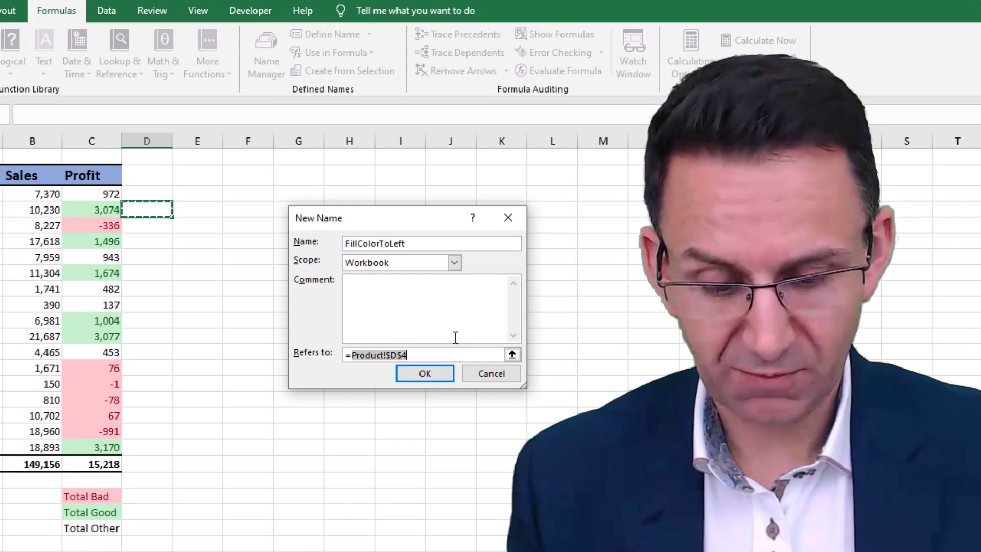
{"action": "type", "text": "get.cell"}
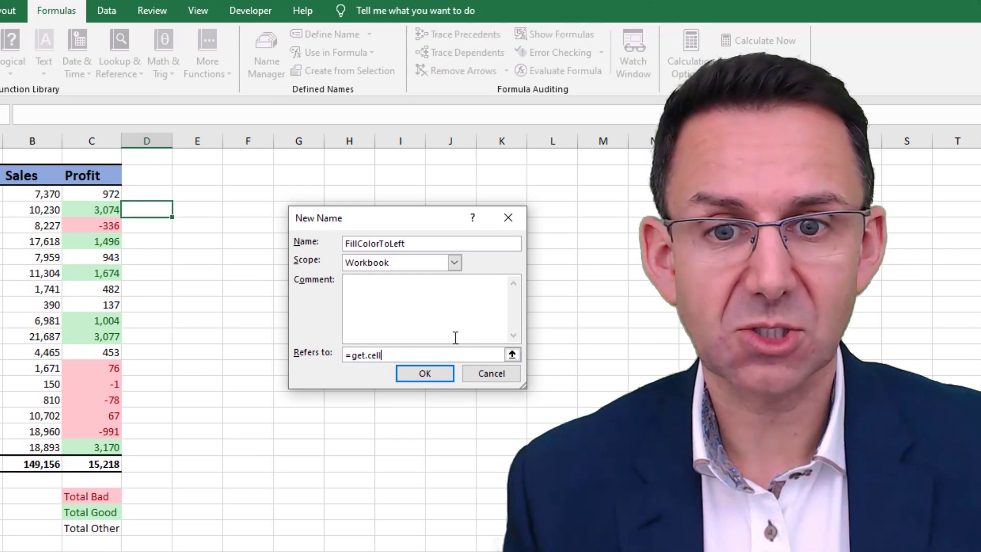
{"action": "type", "text": "(63,"}
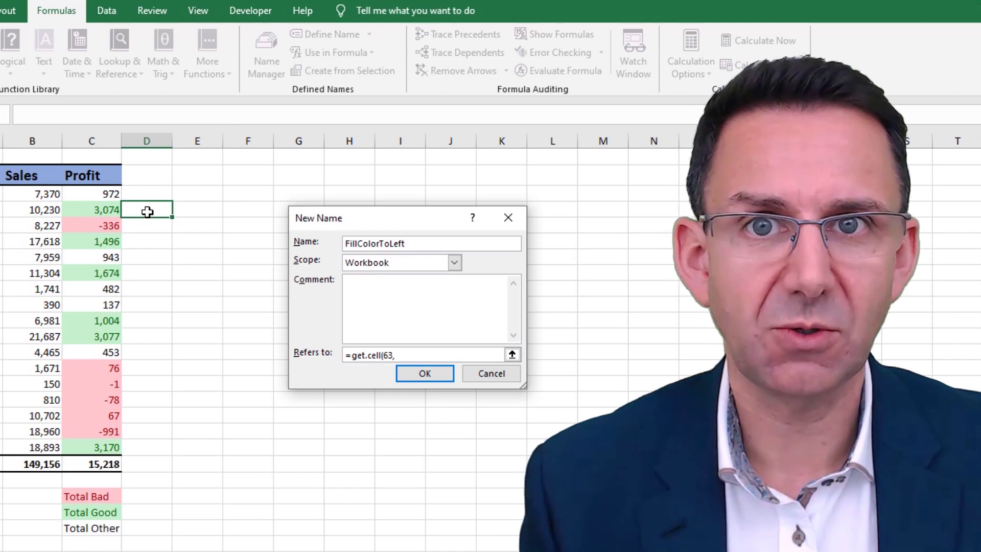
{"action": "left_click", "coordinate": [110, 208]}
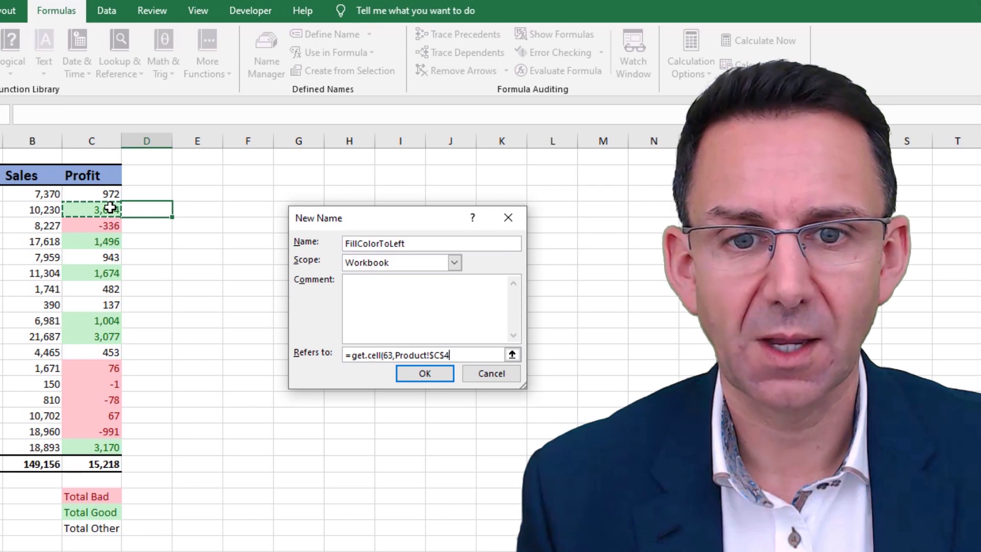
{"action": "left_click", "coordinate": [442, 355]}
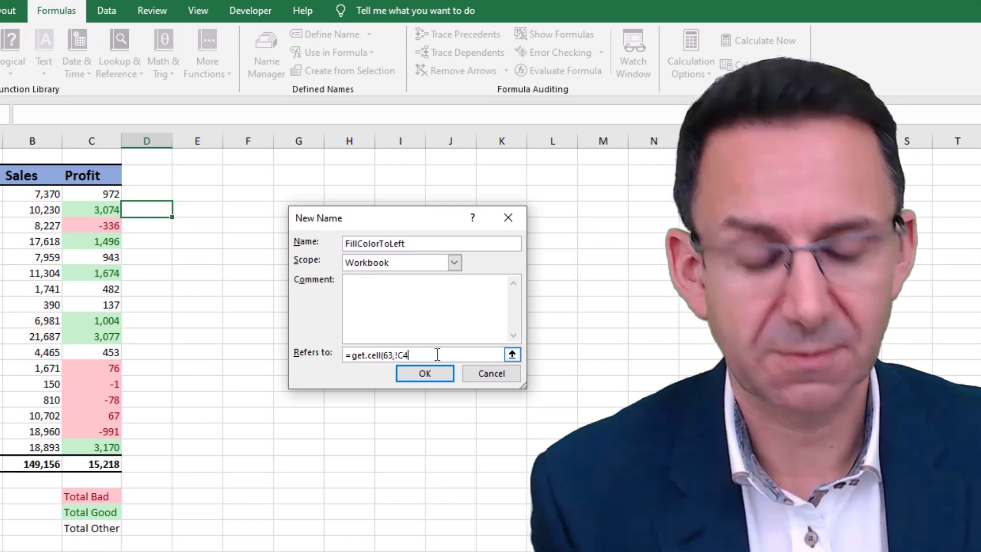
{"action": "type", "text": ")"}
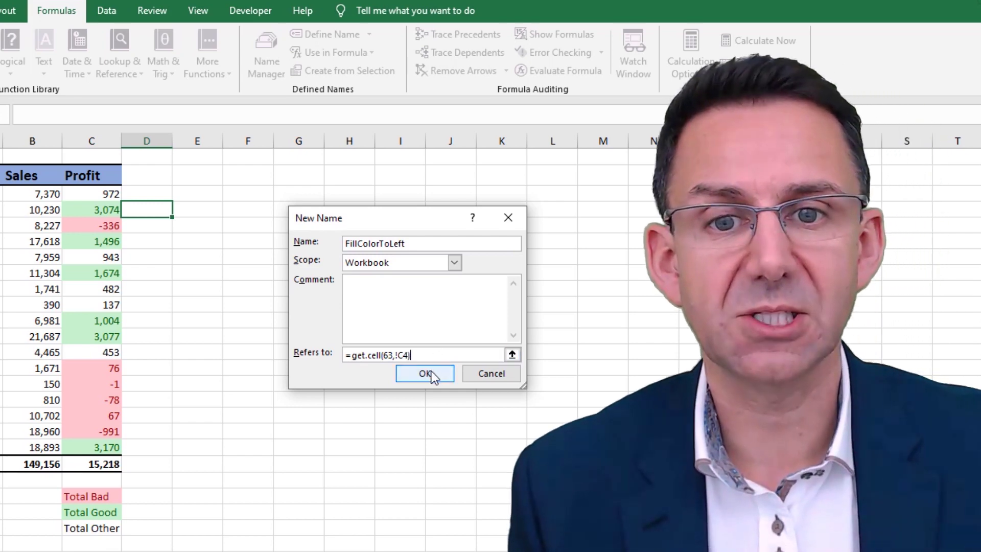
{"action": "left_click", "coordinate": [425, 374]}
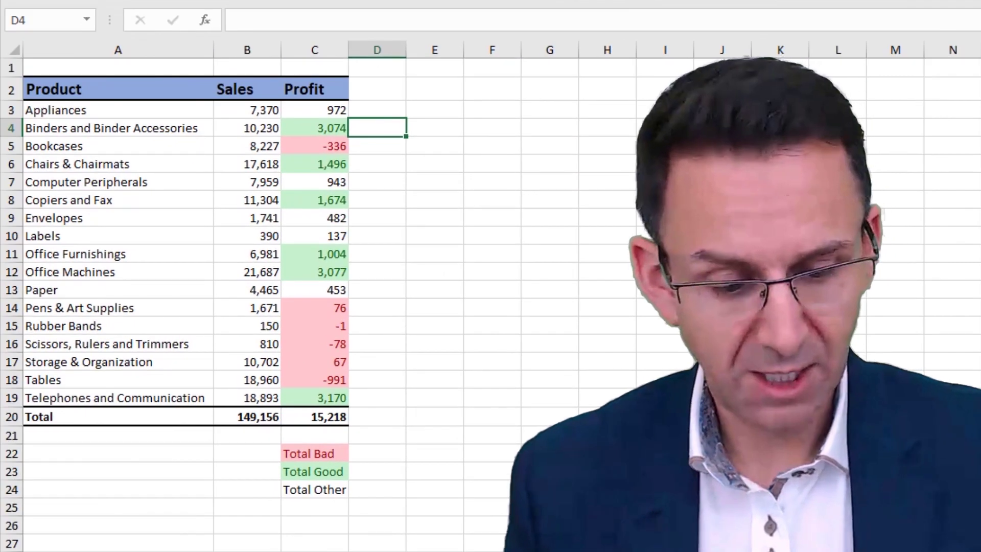
Enter =FillColorToLeft in column D and copy it down D3:D19, showing codes 35, 38 and 0.
{"action": "type", "text": "=fil"}
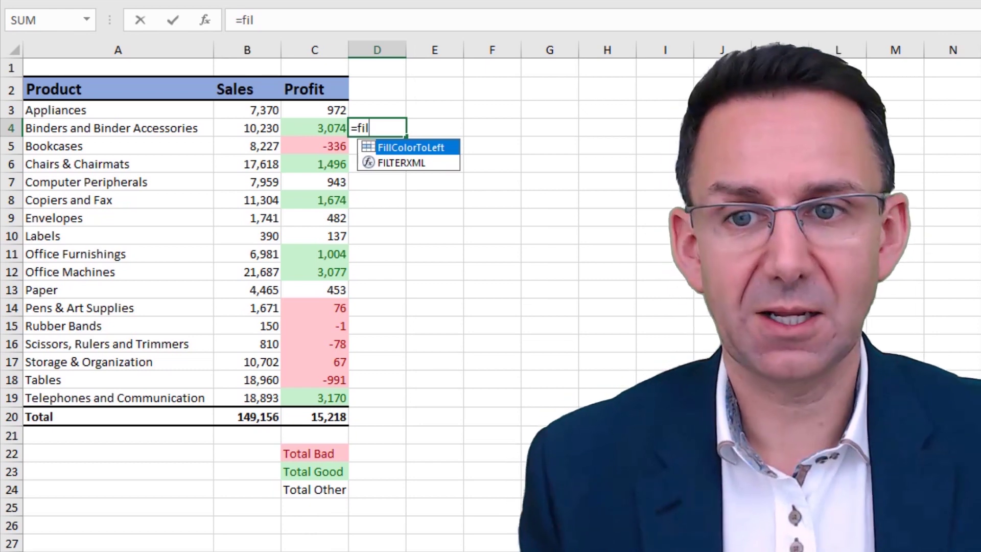
{"action": "key", "text": "Tab"}
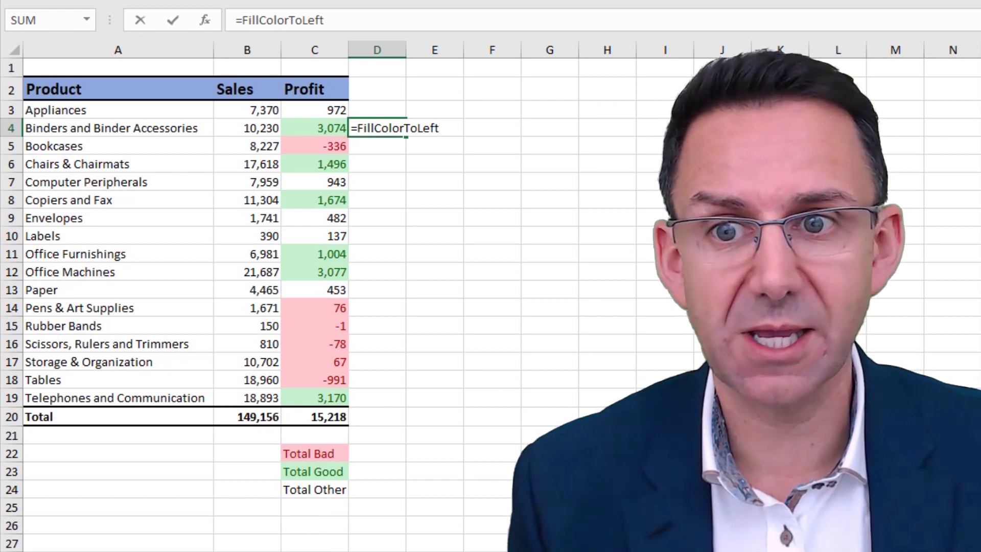
{"action": "key", "text": "Return"}
{"action": "left_click", "coordinate": [377, 128]}
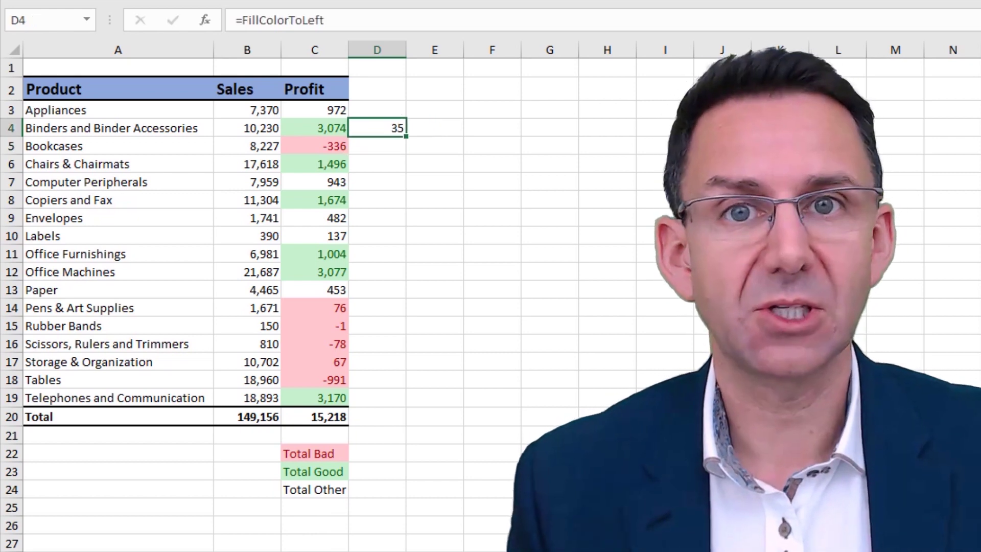
{"action": "key", "text": "ctrl+c"}
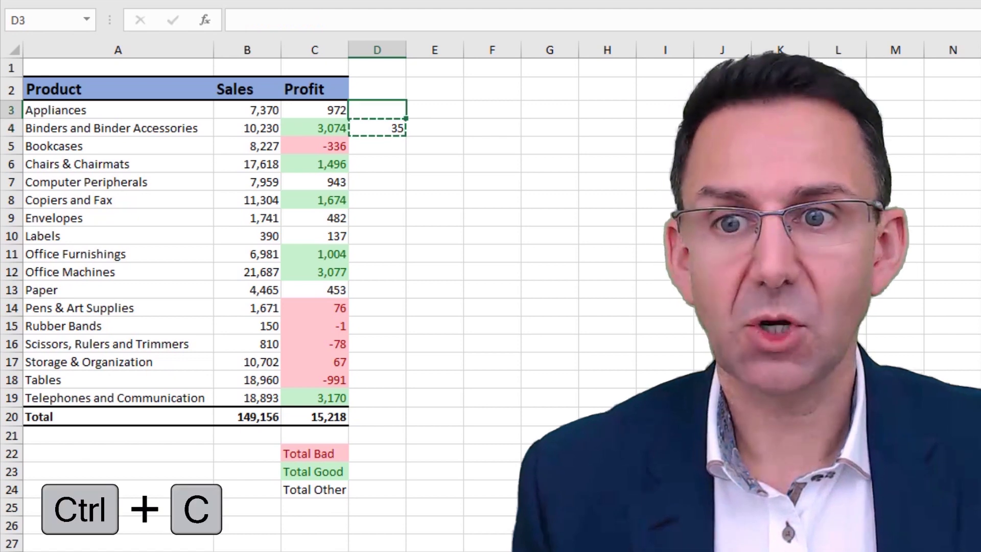
{"action": "left_click_drag", "start_coordinate": [377, 110], "coordinate": [377, 397]}
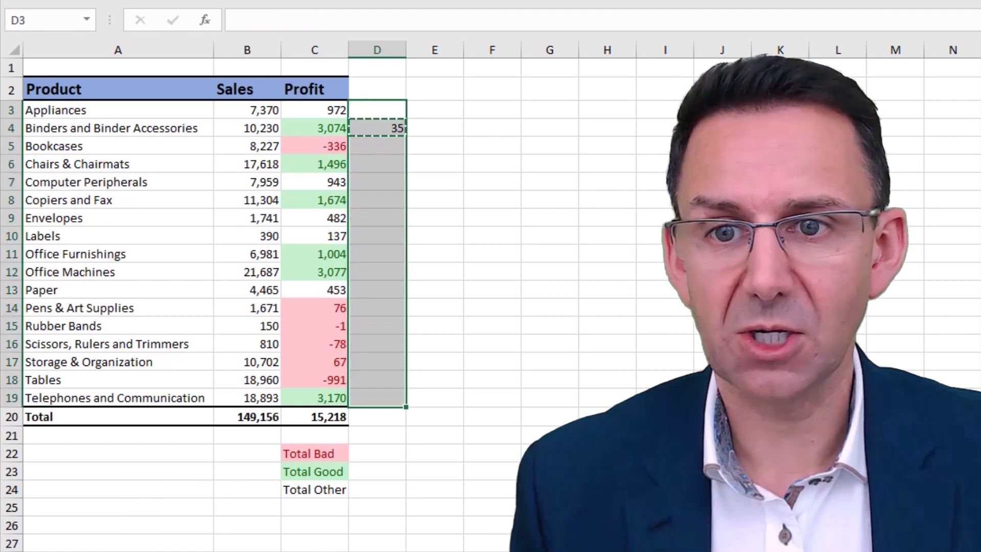
{"action": "key", "text": "ctrl+v"}
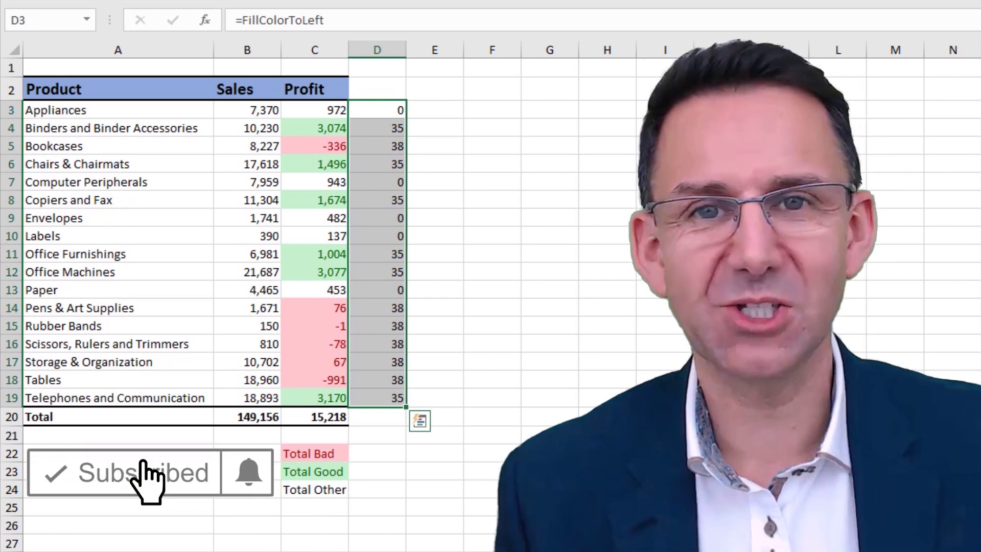
{"action": "left_click", "coordinate": [396, 457]}
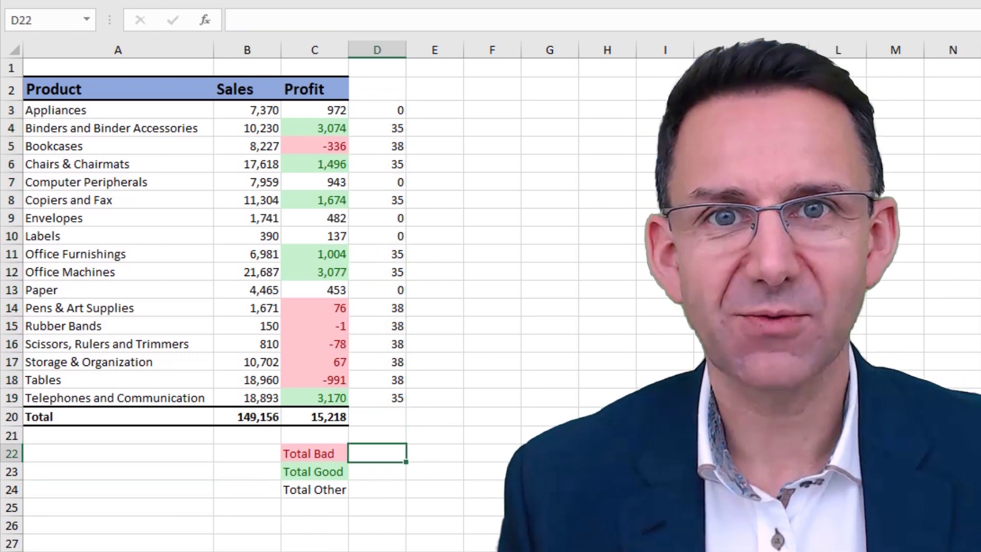
Enter =SUMIF($D$3:$D$19,FillColorToLeft,$C$3:$C$19) in D22 for the Total Bad profit.
{"action": "left_click", "coordinate": [105, 453]}
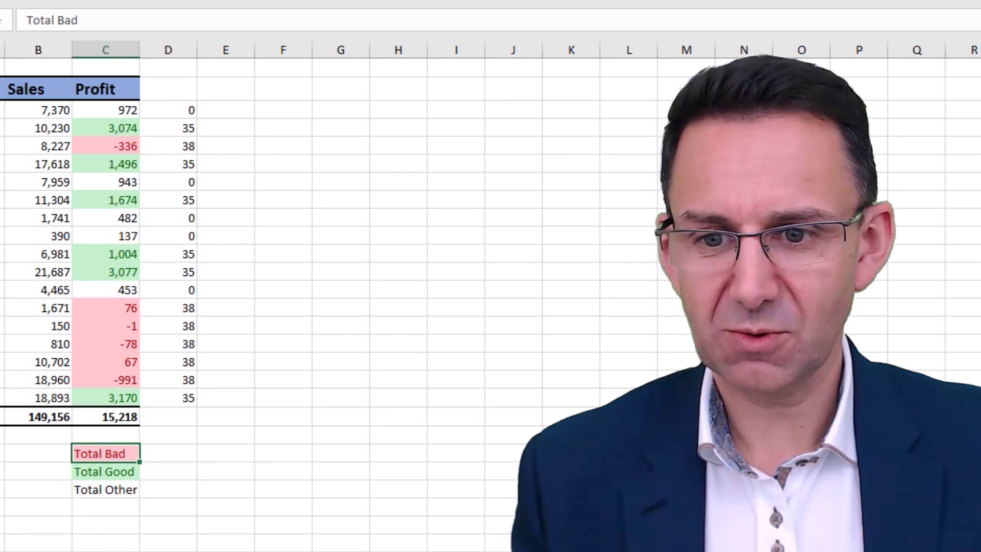
{"action": "left_click", "coordinate": [168, 453]}
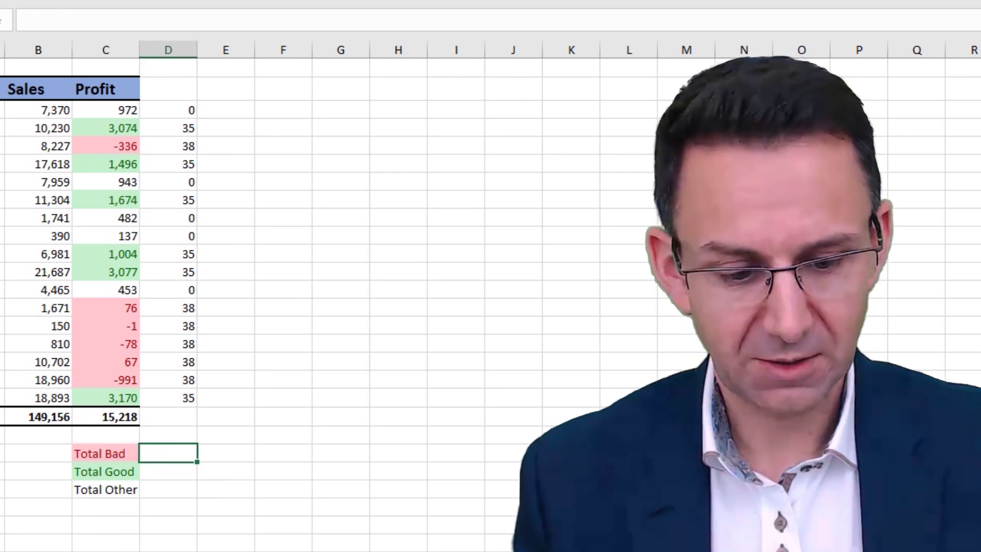
{"action": "type", "text": "=sumif("}
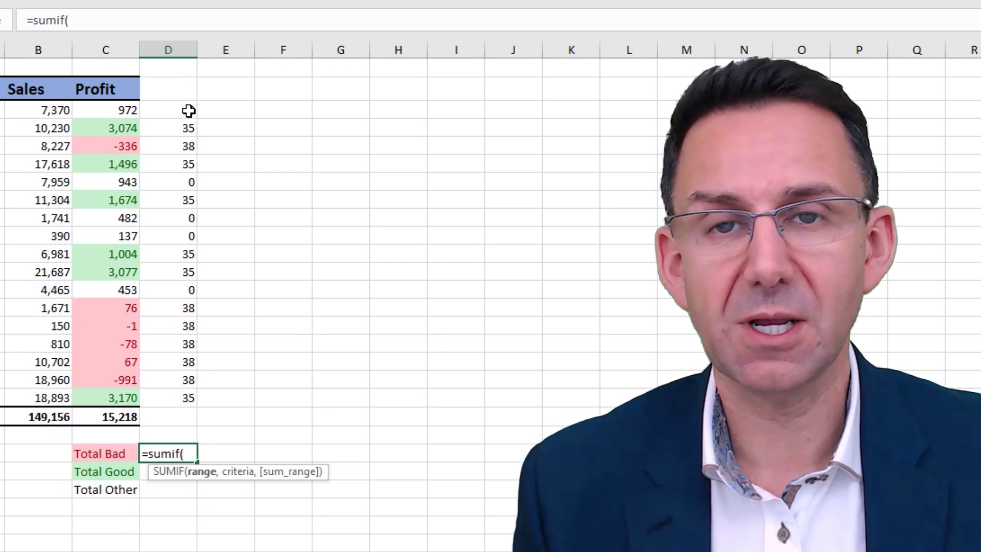
{"action": "left_click_drag", "start_coordinate": [189, 110], "coordinate": [175, 393]}
{"action": "key", "text": "F4"}
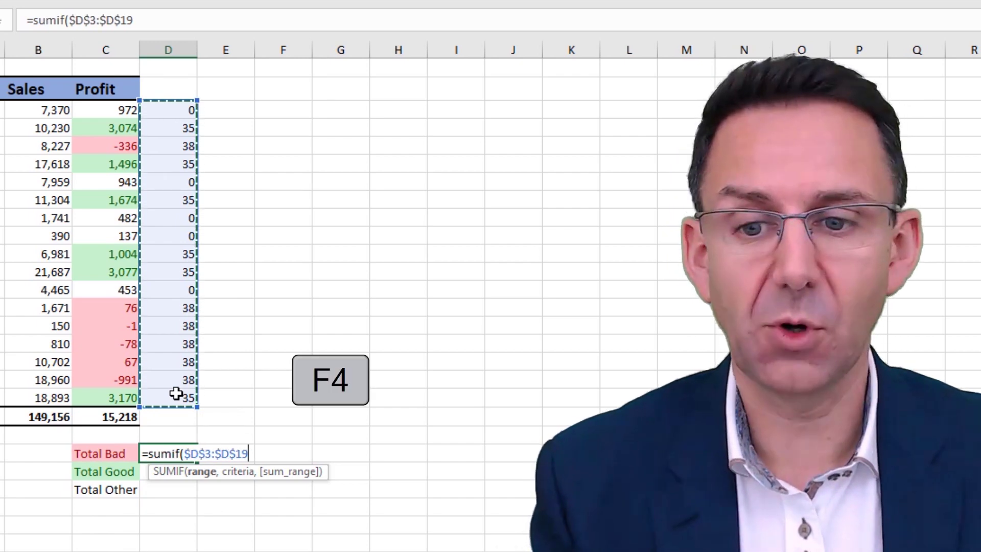
{"action": "type", "text": ","}
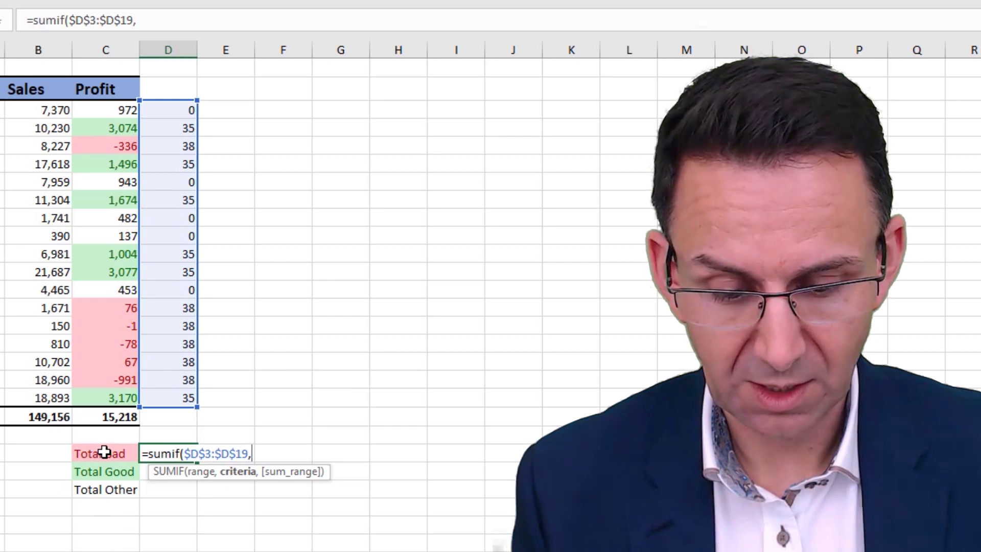
{"action": "type", "text": "fillcolo"}
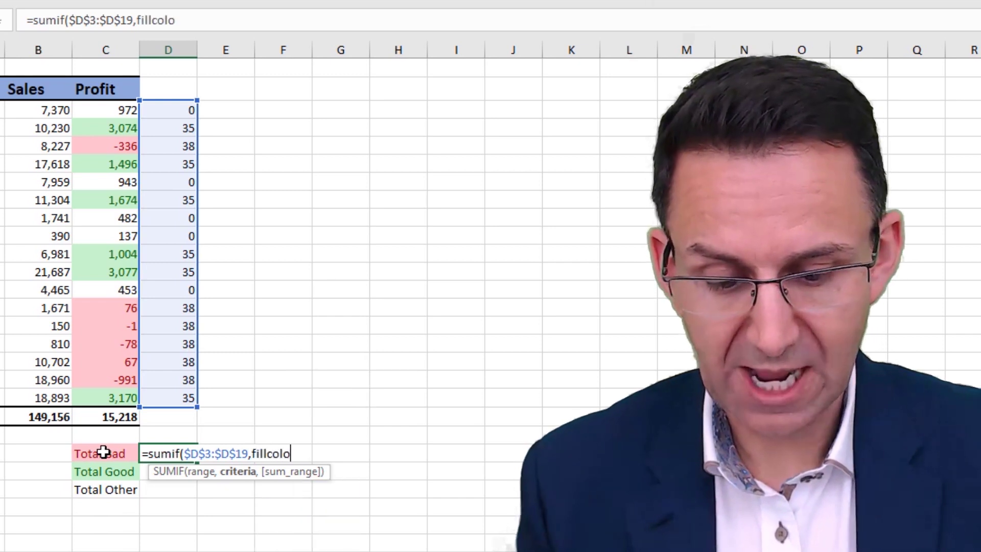
{"action": "type", "text": "urto"}
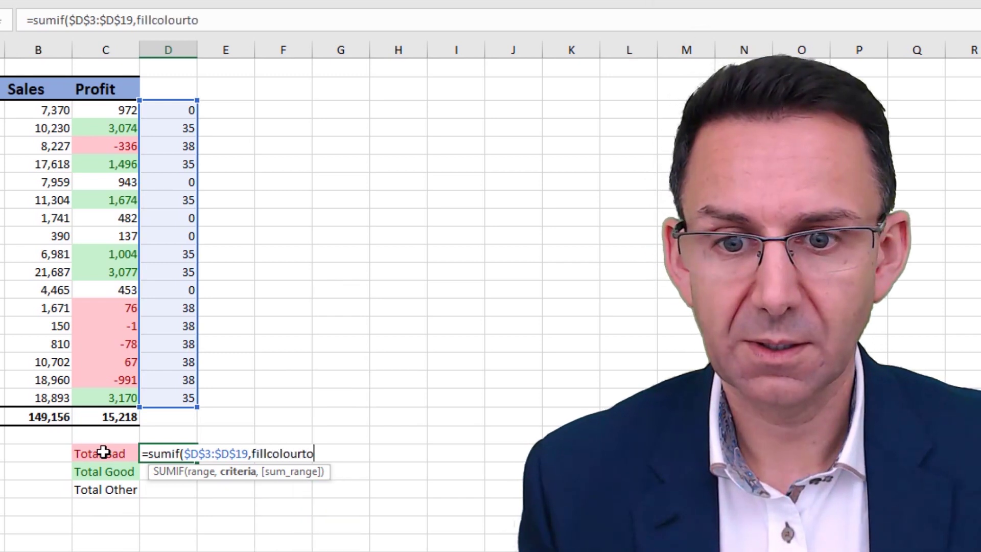
{"action": "key", "text": "BackSpace"}
{"action": "key", "text": "BackSpace"}
{"action": "key", "text": "BackSpace"}
{"action": "key", "text": "BackSpace"}
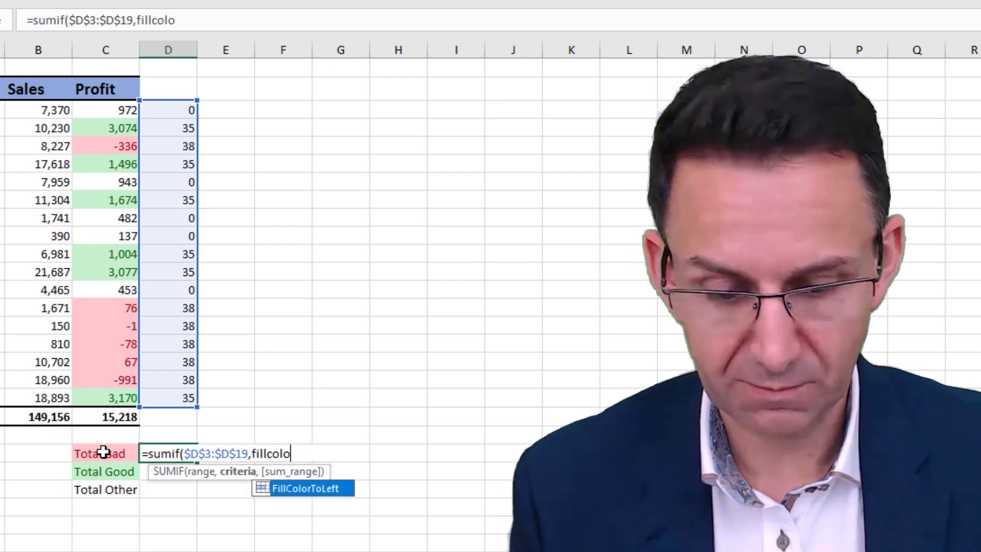
{"action": "type", "text": "r"}
{"action": "key", "text": "Tab"}
{"action": "type", "text": ","}
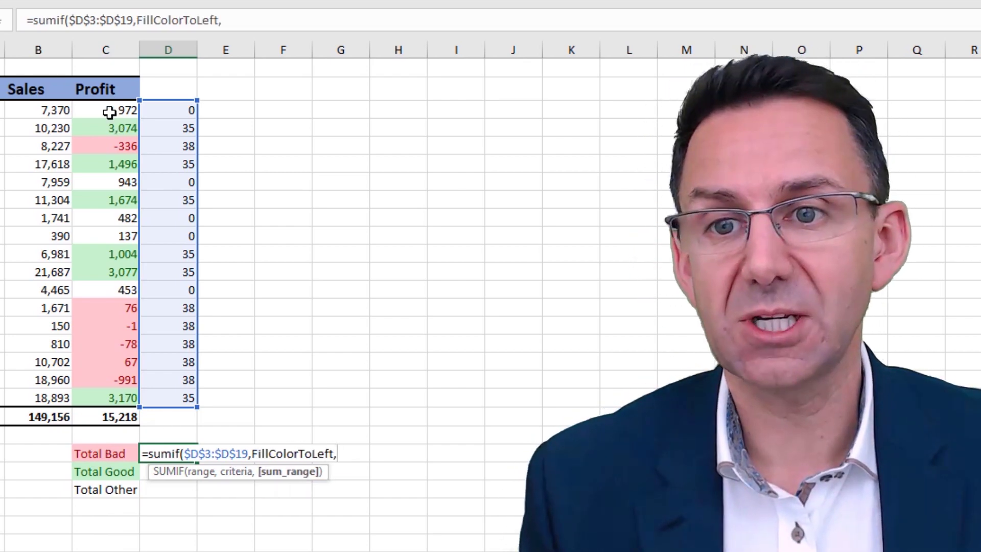
{"action": "left_click_drag", "start_coordinate": [109, 109], "coordinate": [98, 394]}
{"action": "key", "text": "F4"}
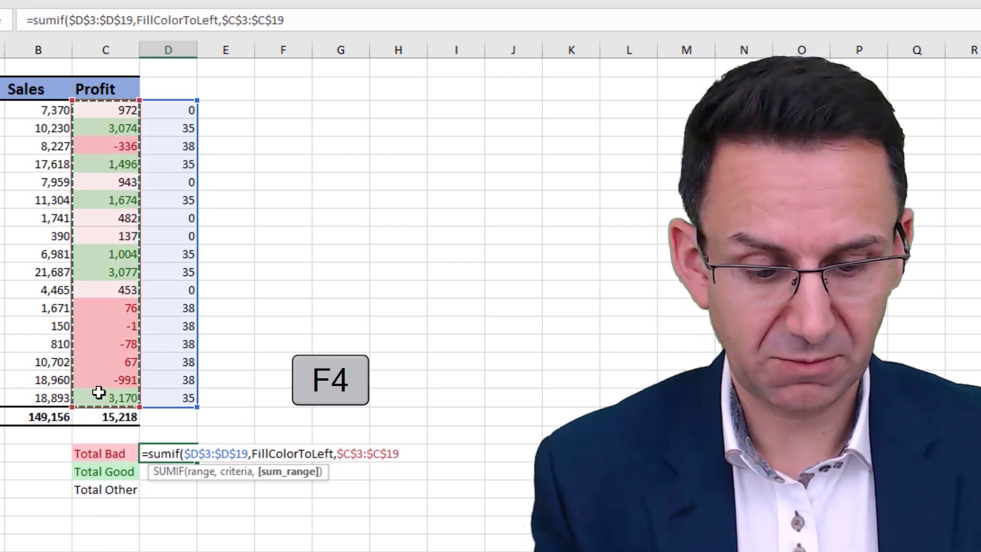
{"action": "type", "text": ")"}
{"action": "key", "text": "Return"}
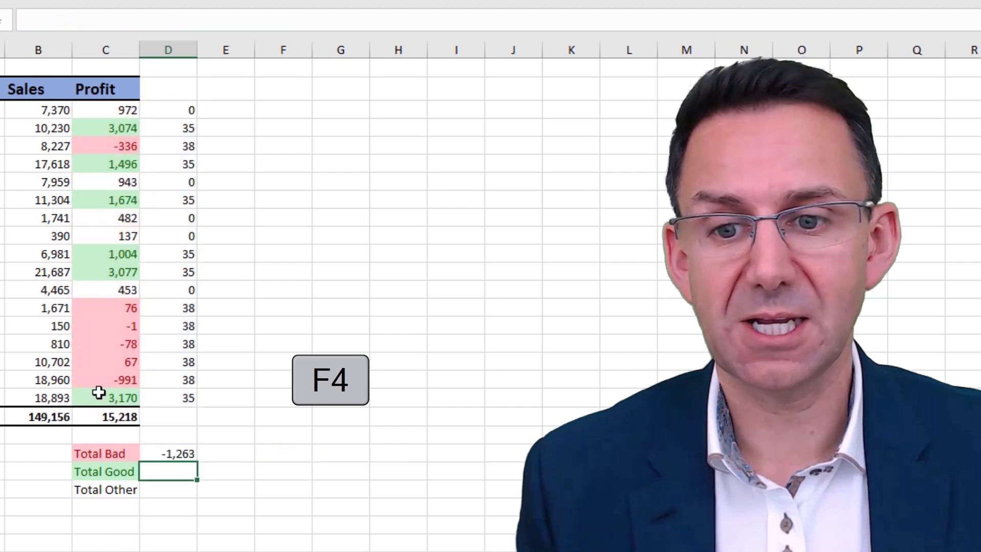
Copy the SUMIF formula to D23:D24 for Total Good and Total Other.
{"action": "key", "text": "Up"}
{"action": "key", "text": "ctrl+c"}
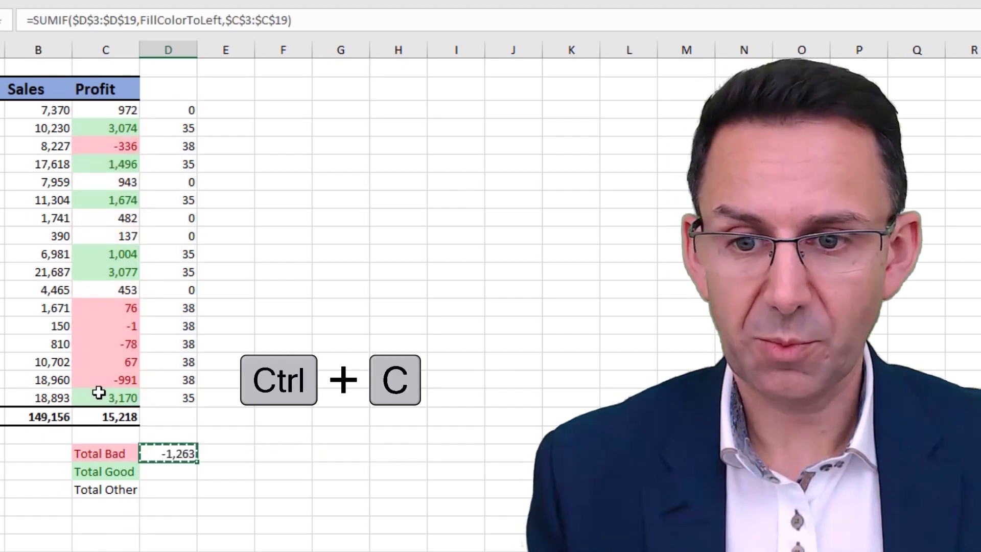
{"action": "key", "text": "shift+Down"}
{"action": "key", "text": "shift+Down"}
{"action": "key", "text": "Return"}
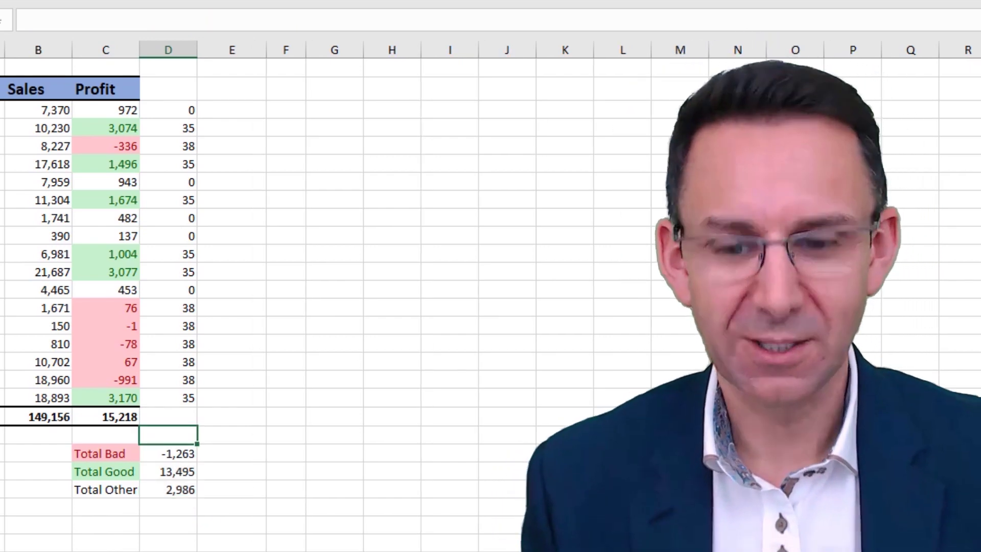
Add a Sum heading in D21 and copy the Total Bad/Good/Other labels into E22:E24.
{"action": "type", "text": "m"}
{"action": "key", "text": "Return"}
{"action": "key", "text": "Left"}
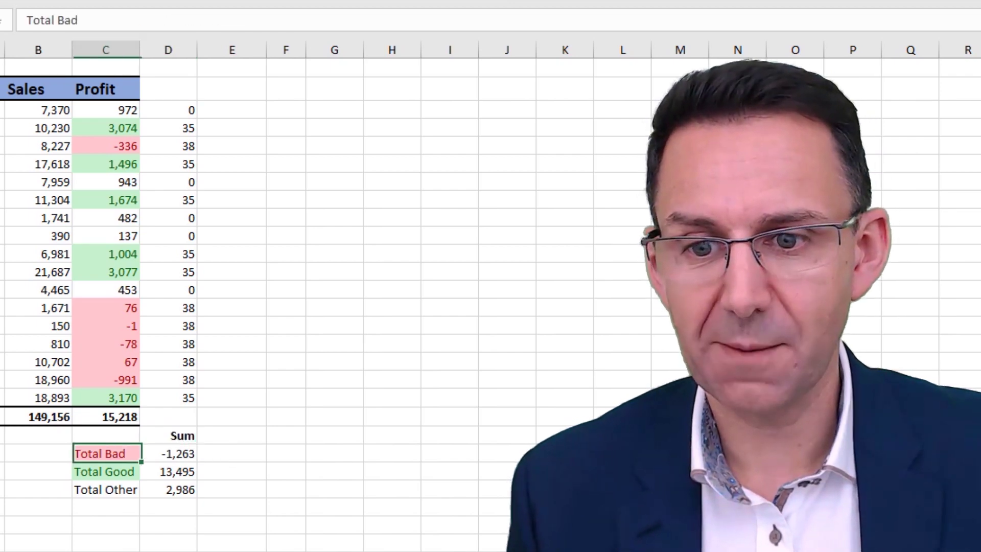
{"action": "key", "text": "shift+Down"}
{"action": "key", "text": "shift+Down"}
{"action": "key", "text": "ctrl+c"}
{"action": "left_click", "coordinate": [231, 453]}
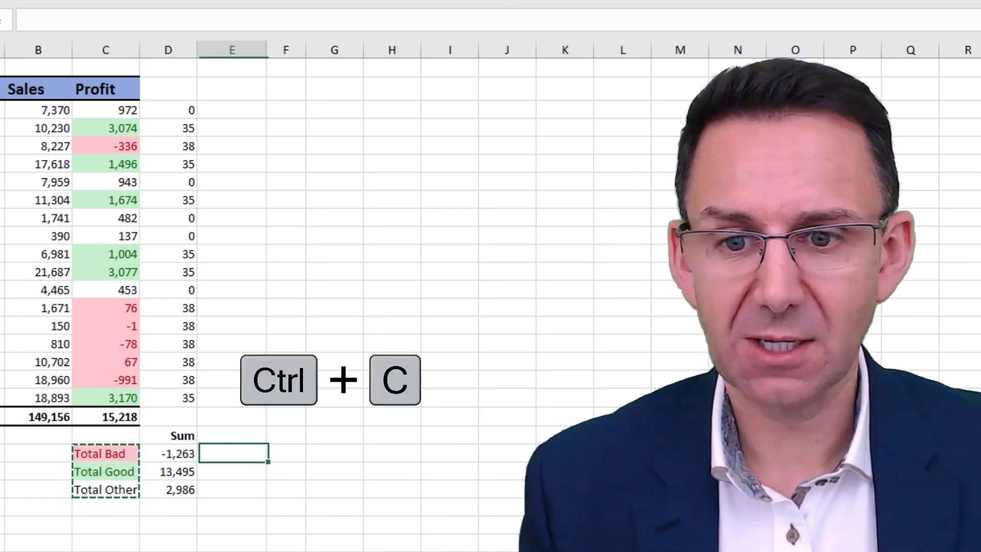
{"action": "key", "text": "ctrl+v"}
Type a bold Count heading in F21.
{"action": "left_click", "coordinate": [285, 435]}
{"action": "type", "text": "Count"}
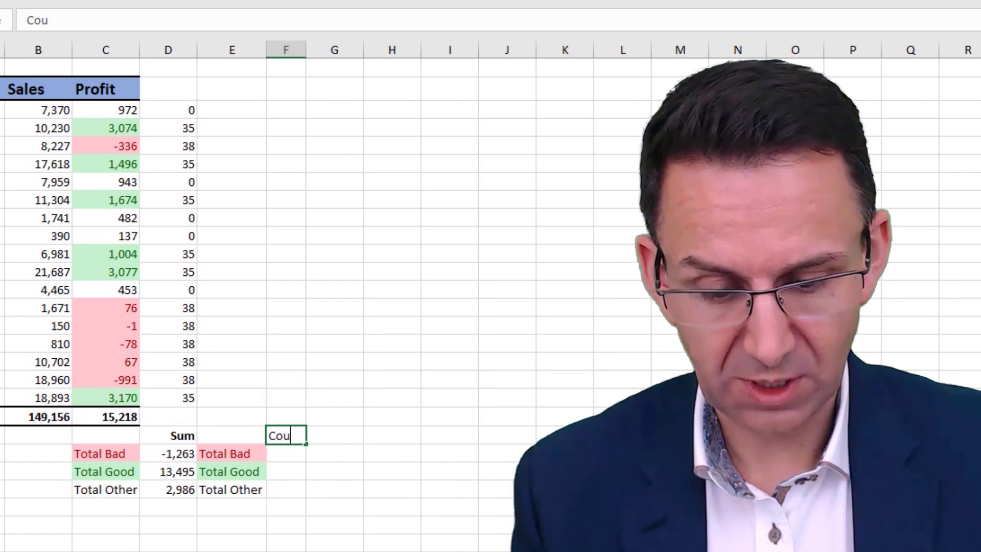
{"action": "key", "text": "Return"}
{"action": "key", "text": "Up"}
{"action": "key", "text": "ctrl+b"}
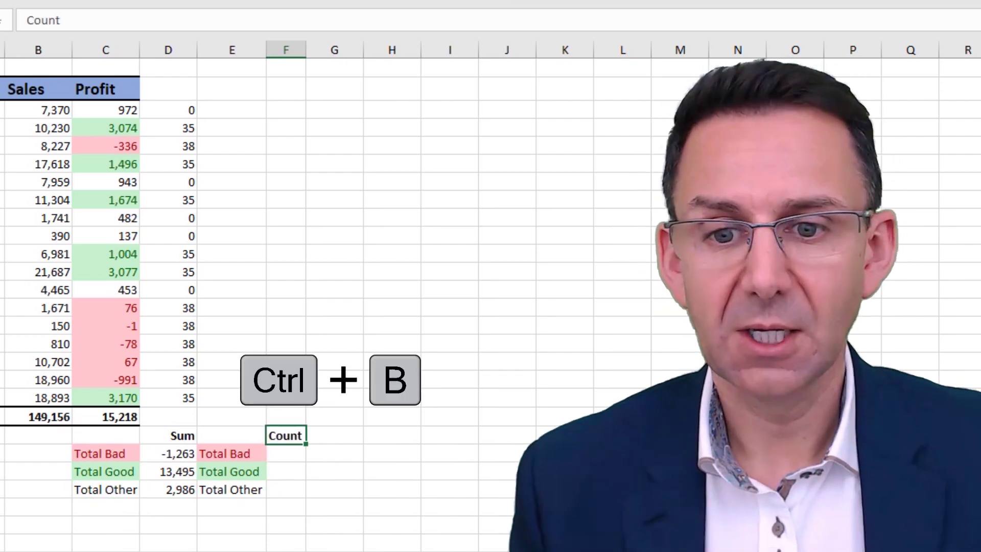
{"action": "key", "text": "Return"}
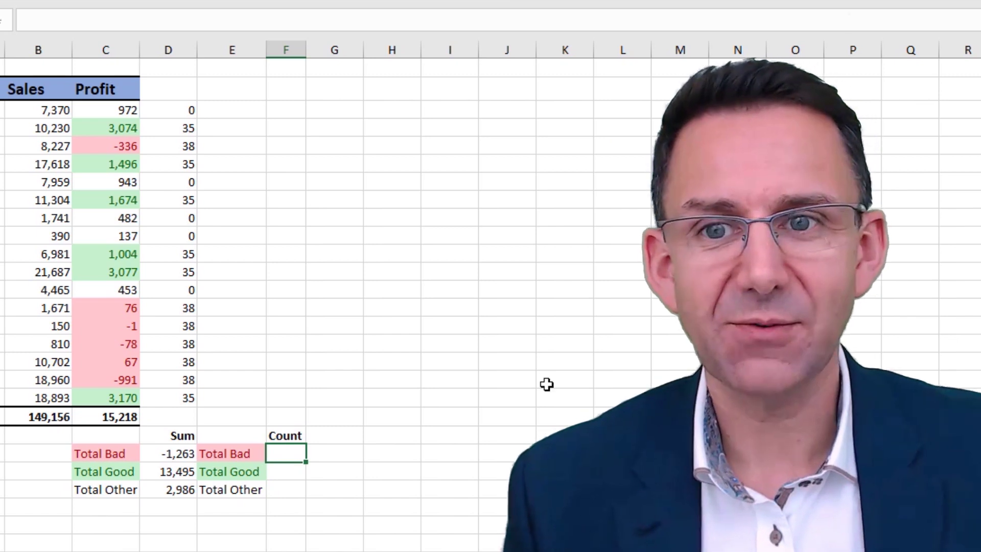
Review the FillColorToLeft colour codes for several products in column D.
{"action": "left_click_drag", "start_coordinate": [189, 114], "coordinate": [170, 389]}
{"action": "left_click", "coordinate": [181, 127]}
{"action": "left_click", "coordinate": [180, 146]}
{"action": "left_click", "coordinate": [178, 180]}
{"action": "left_click", "coordinate": [168, 247]}
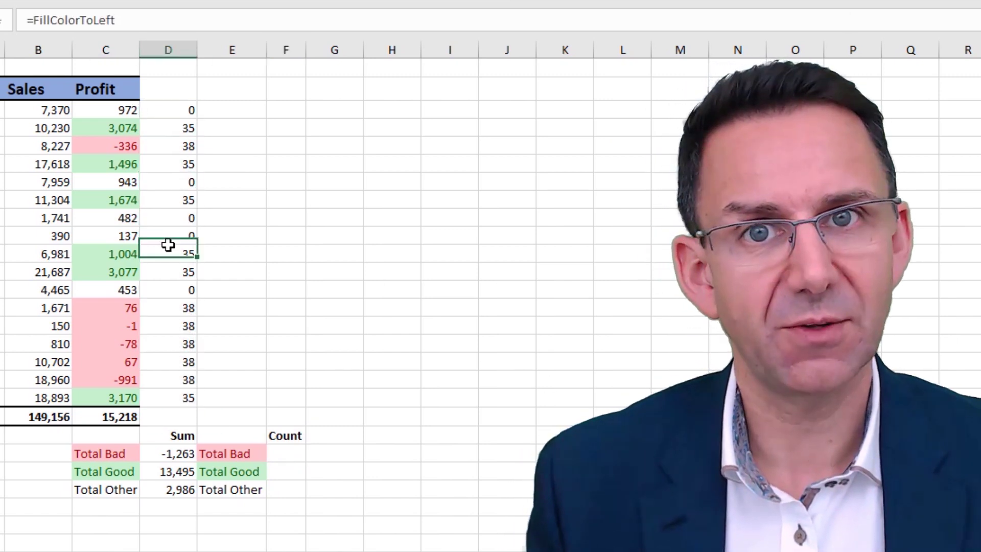
Enter =COUNTIF($D$3:$D$19,FillColorToLeft) in F22 for the Total Bad count.
{"action": "left_click", "coordinate": [296, 449]}
{"action": "type", "text": "=countif("}
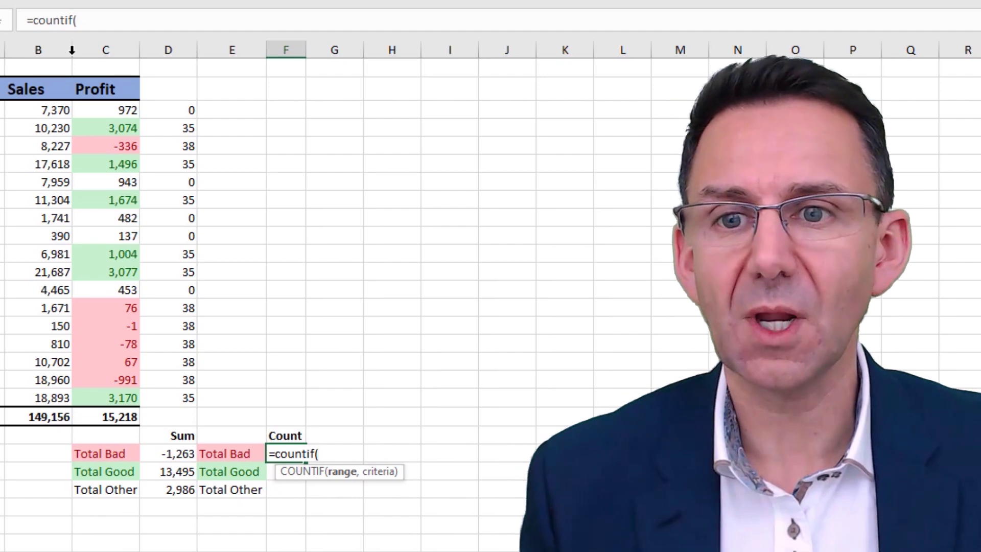
{"action": "left_click_drag", "start_coordinate": [168, 110], "coordinate": [174, 390]}
{"action": "key", "text": "F4"}
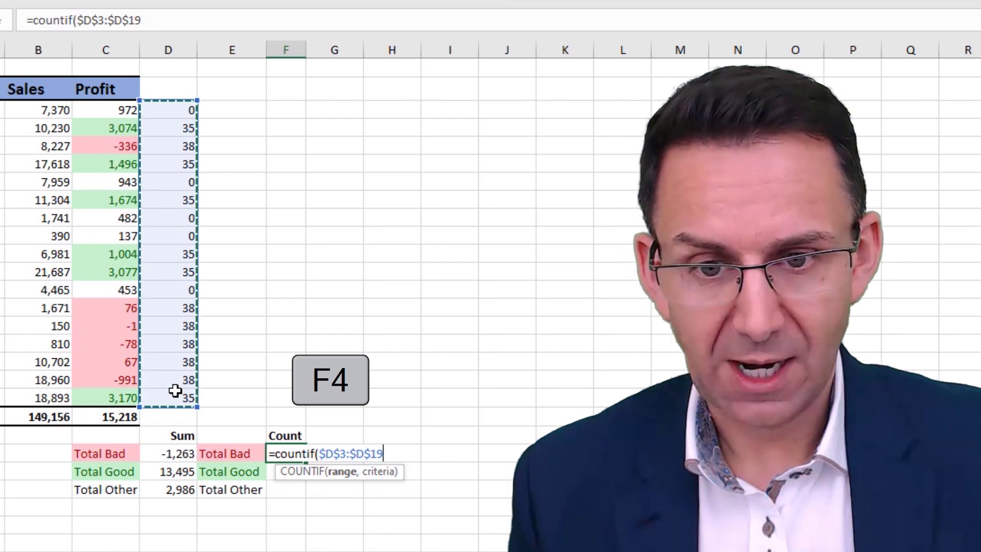
{"action": "type", "text": ",fil"}
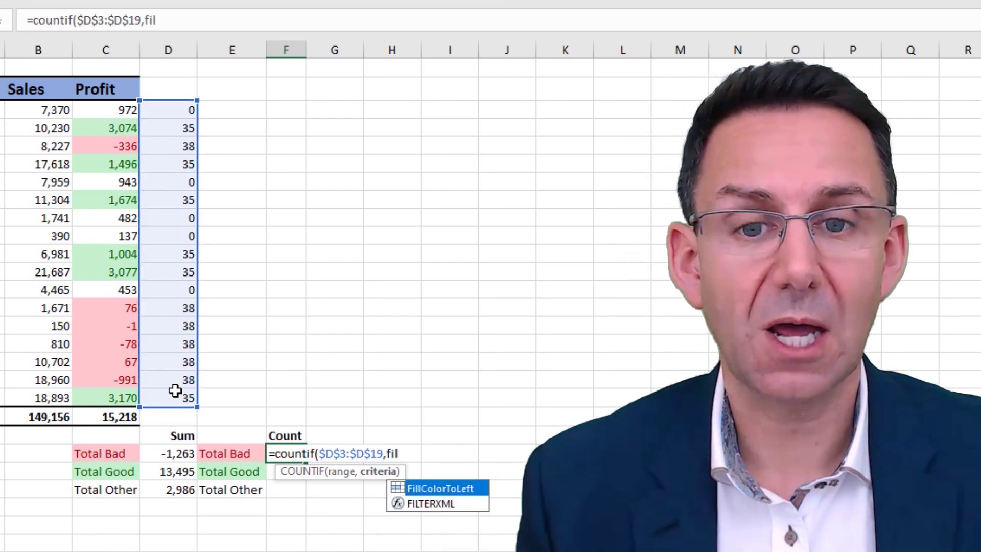
{"action": "key", "text": "Tab"}
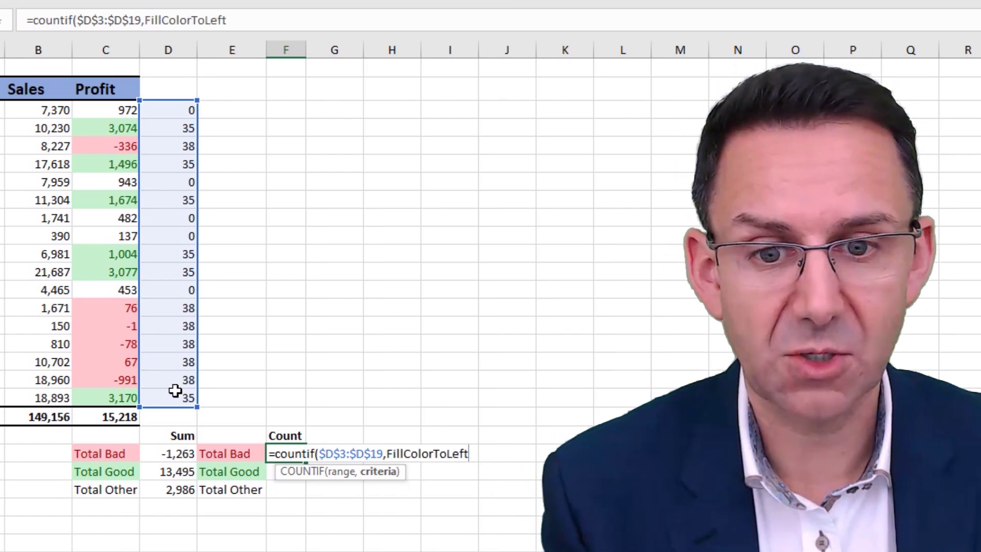
{"action": "key", "text": "Return"}
Copy the COUNTIF formula into F23 and F24, giving counts 6 and 5.
{"action": "key", "text": "Up"}
{"action": "key", "text": "ctrl+c"}
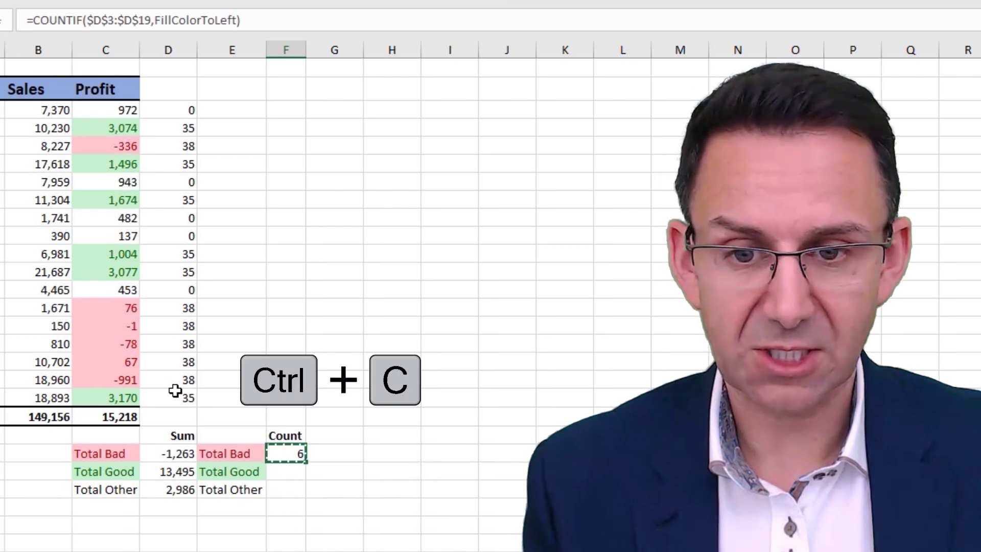
{"action": "key", "text": "Down"}
{"action": "key", "text": "ctrl+v"}
{"action": "key", "text": "Down"}
{"action": "key", "text": "ctrl+v"}
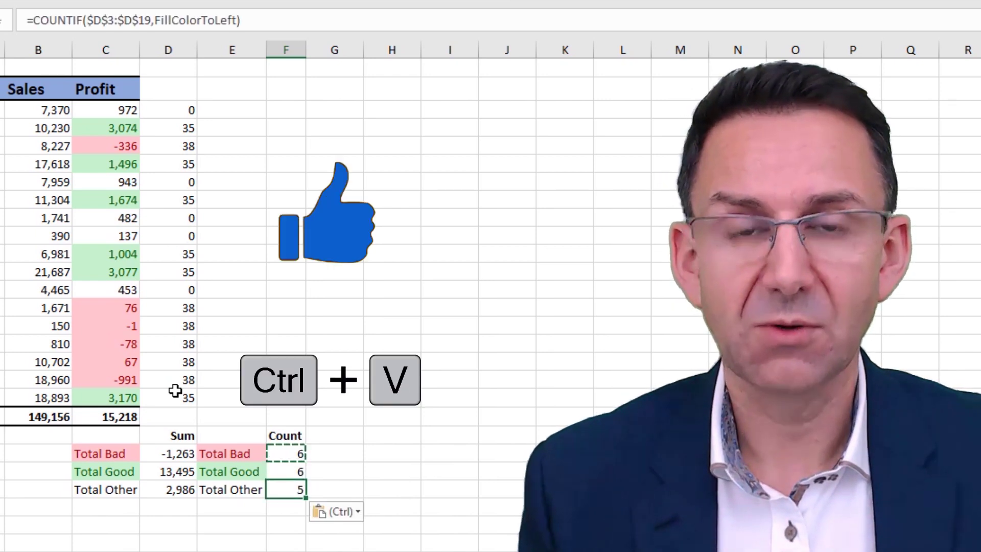
{"action": "key", "text": "Escape"}
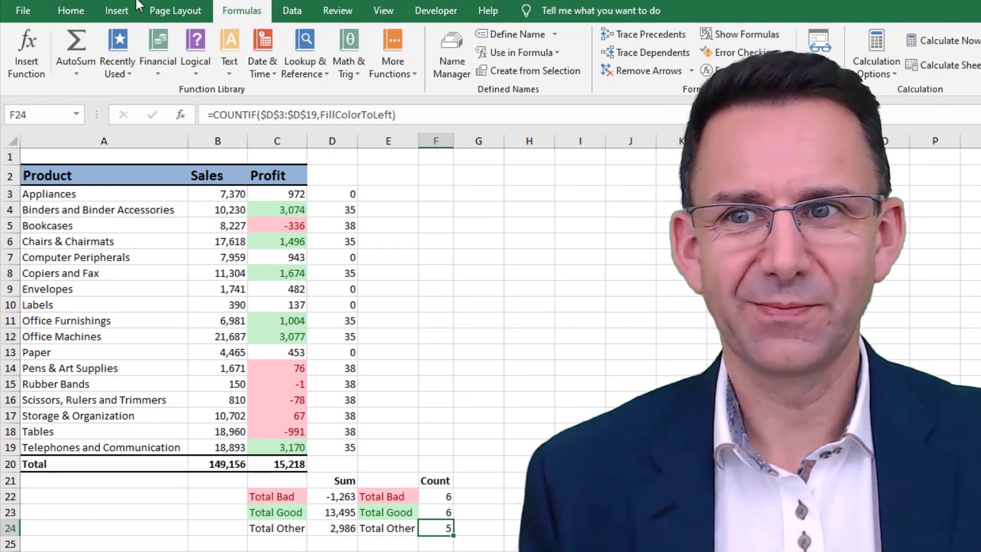
Apply the yellow Neutral cell style to the Office Furnishings profit of 1,004 in C11.
{"action": "left_click", "coordinate": [91, 11]}
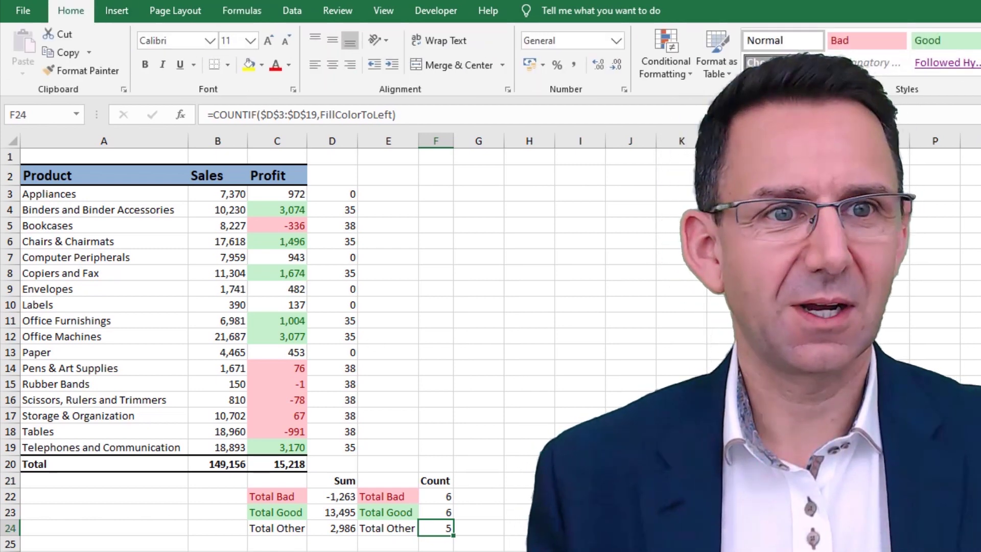
{"action": "left_click", "coordinate": [295, 331]}
{"action": "left_click", "coordinate": [295, 322]}
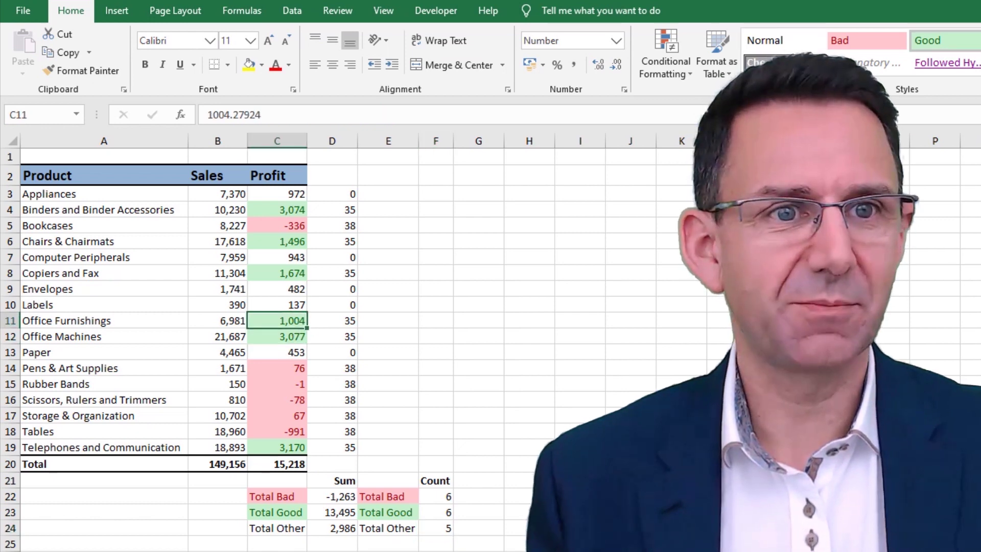
{"action": "left_click", "coordinate": [976, 40]}
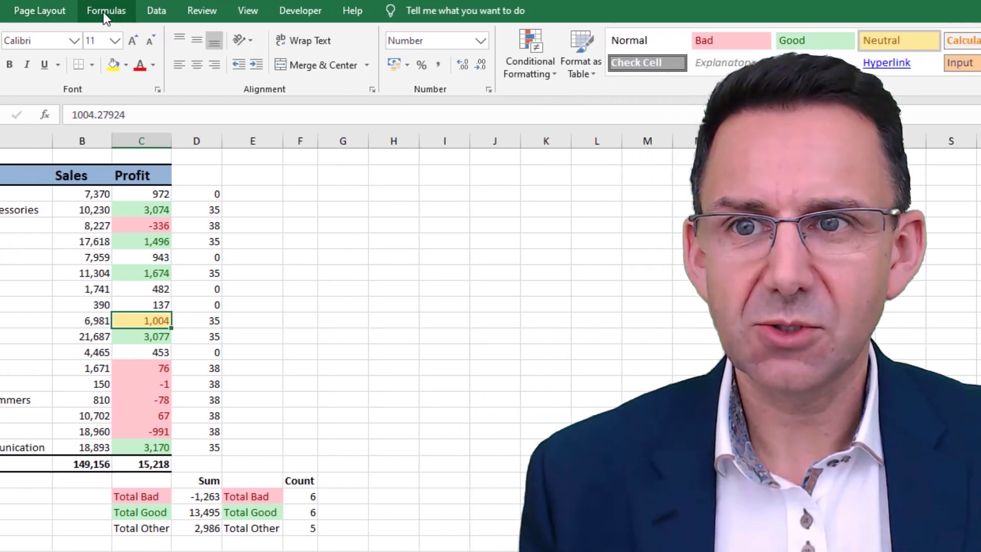
Append +now()*0 to the FillColorToLeft definition in Name Manager and save the change.
{"action": "left_click", "coordinate": [93, 11]}
{"action": "left_click", "coordinate": [303, 57]}
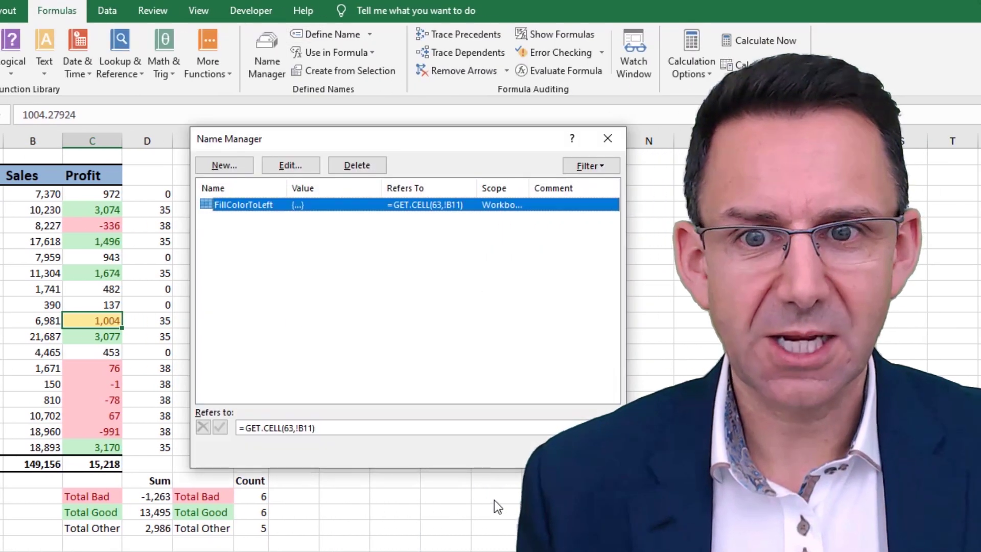
{"action": "left_click", "coordinate": [334, 428]}
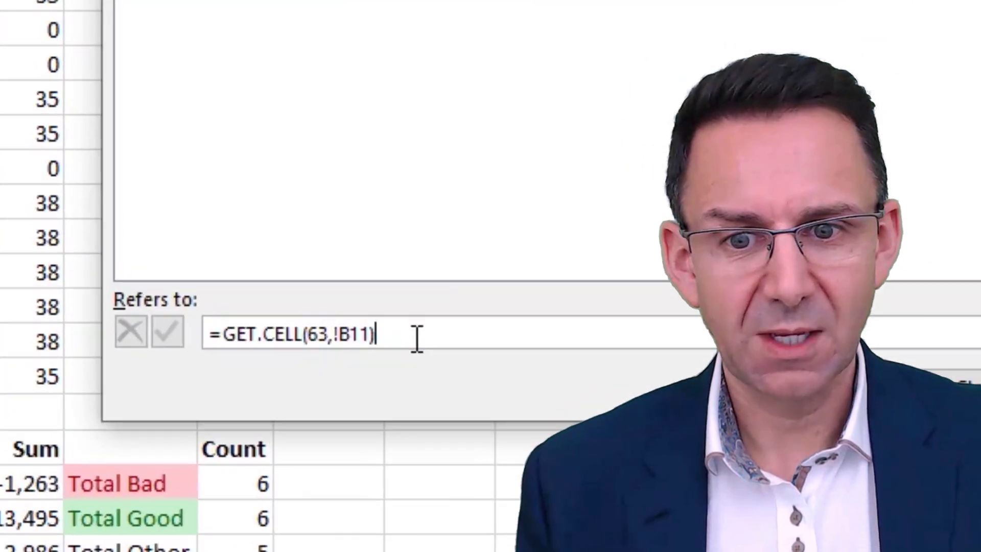
{"action": "type", "text": "+"}
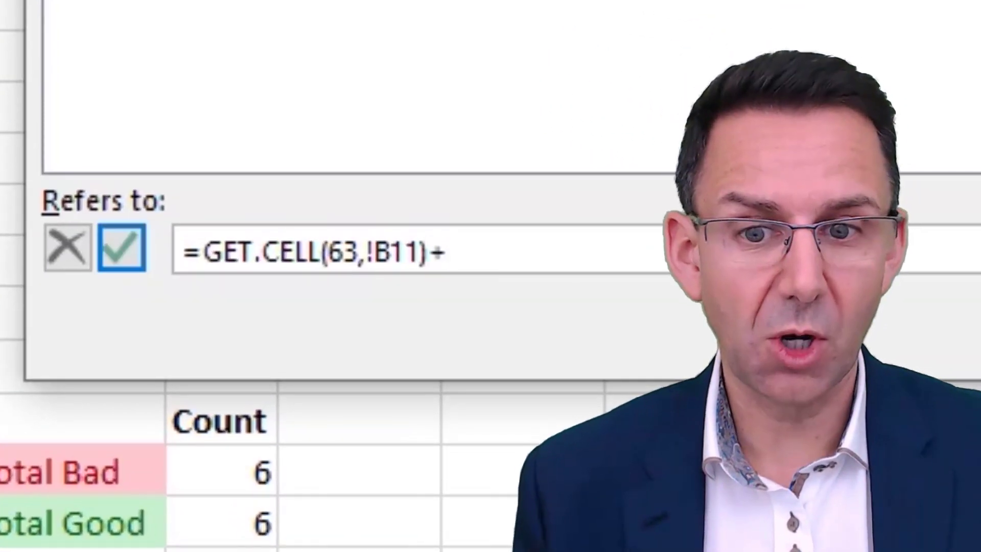
{"action": "type", "text": "now("}
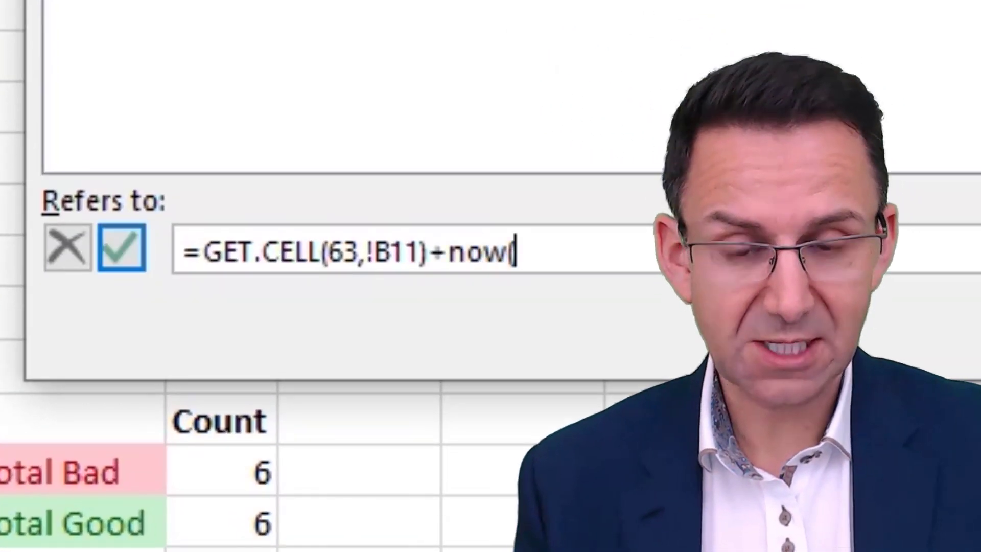
{"action": "type", "text": ")"}
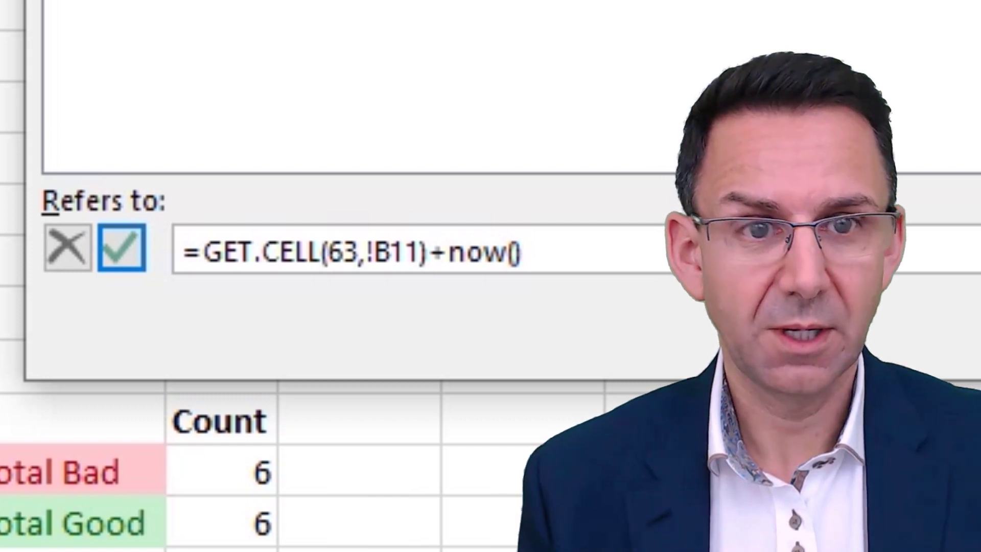
{"action": "type", "text": "*0"}
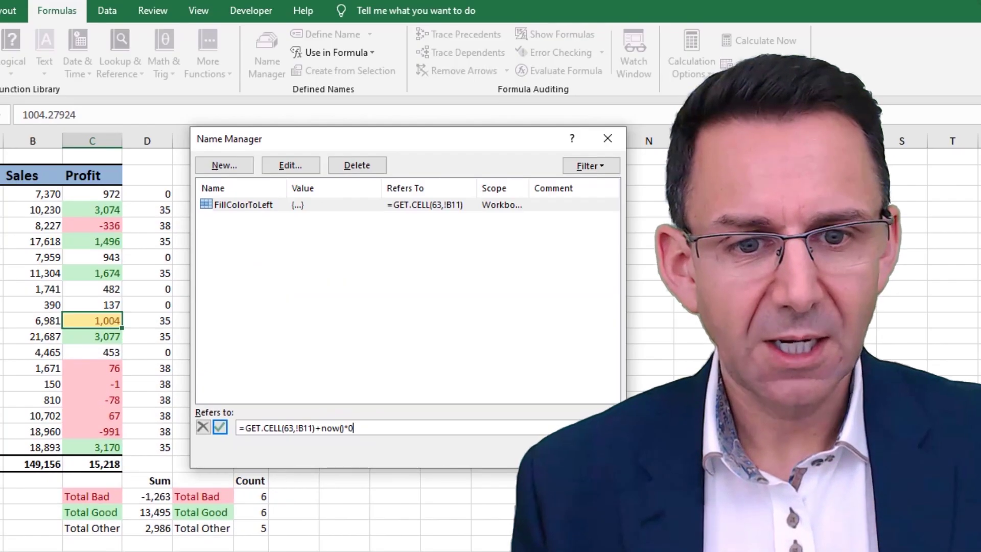
{"action": "key", "text": "Escape"}
{"action": "key", "text": "Return"}
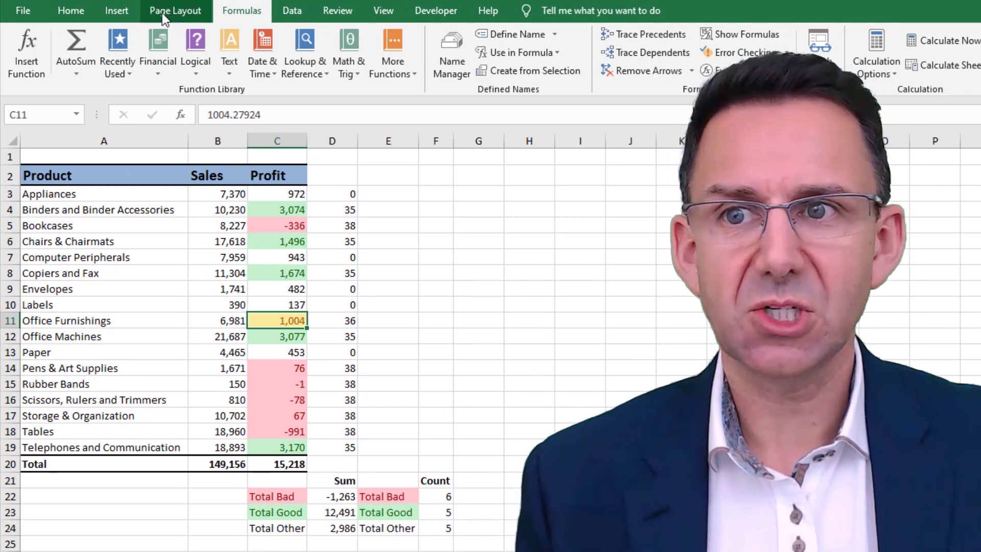
Force a recalculation by re-entering empty cell F12 so Total Good returns to 13,495 with count 6.
{"action": "left_click", "coordinate": [69, 20]}
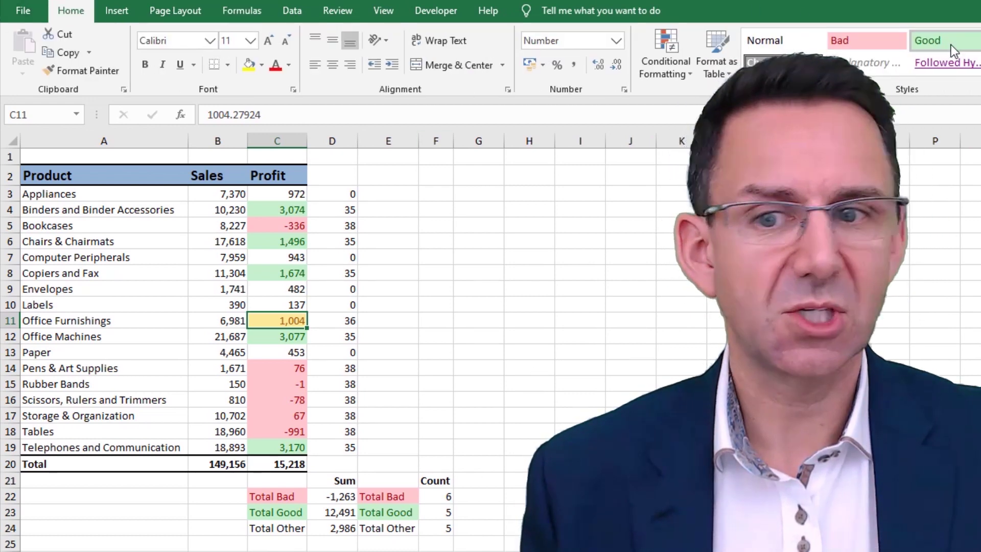
{"action": "left_click", "coordinate": [435, 334]}
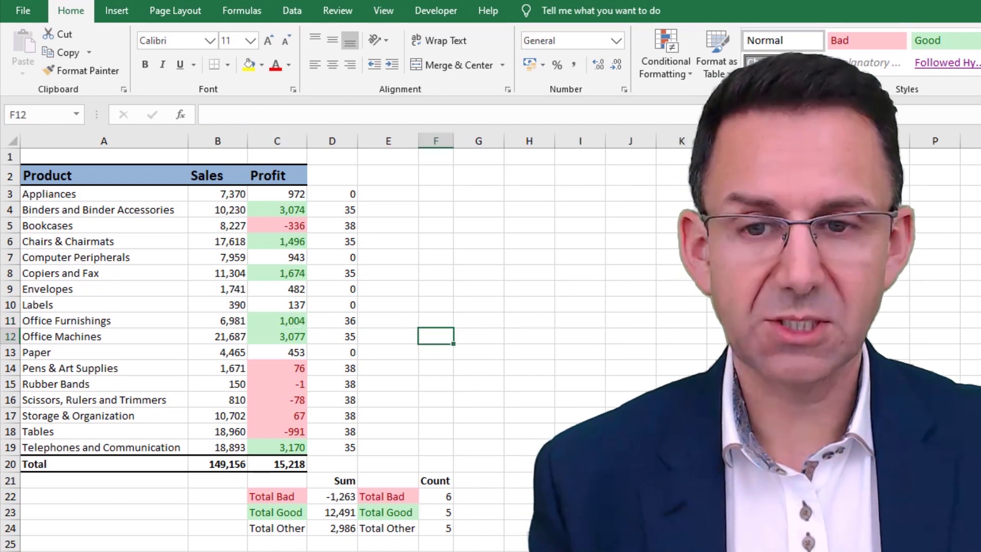
{"action": "key", "text": "F2"}
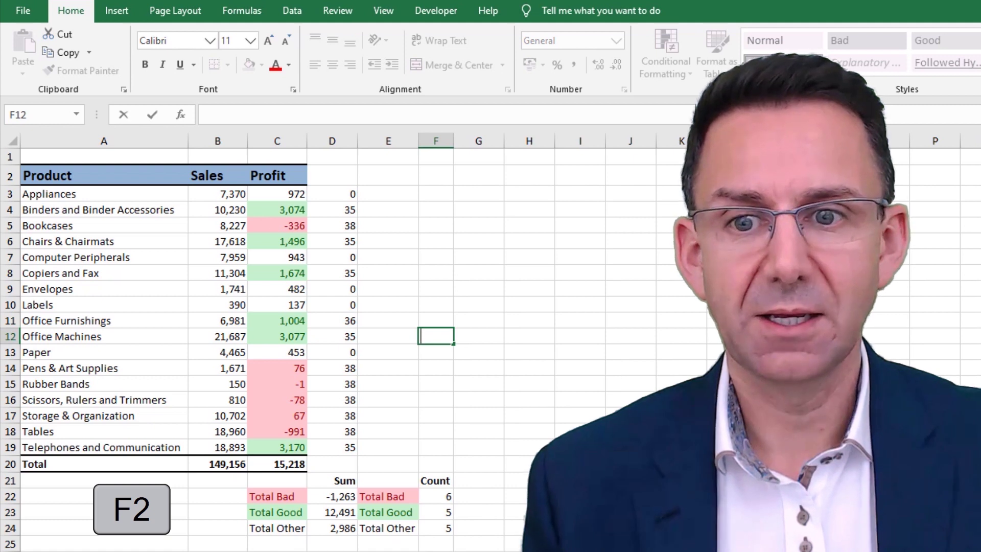
{"action": "key", "text": "Return"}
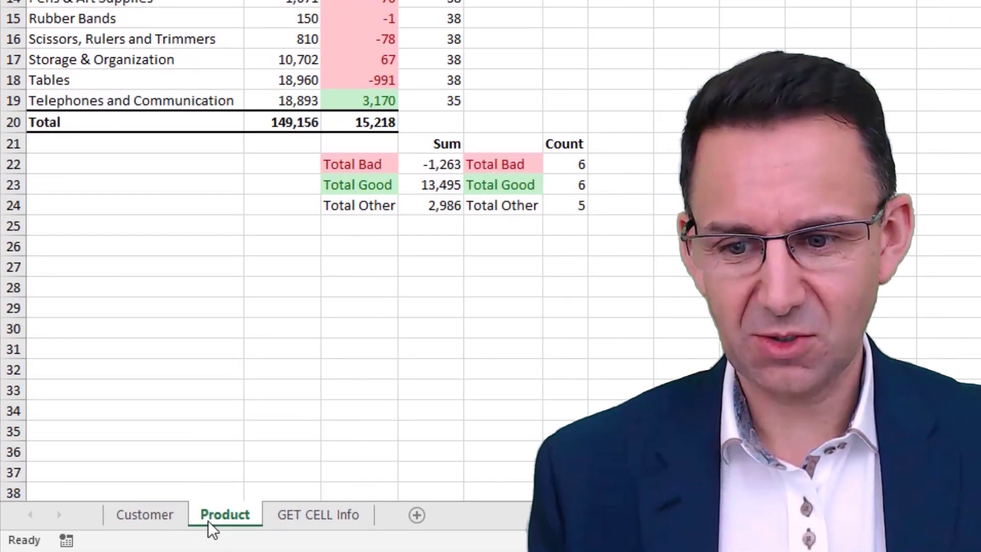
Insert an MS Excel 4.0 Macro sheet from the Product sheet tab, creating Macro1.
{"action": "right_click", "coordinate": [212, 518]}
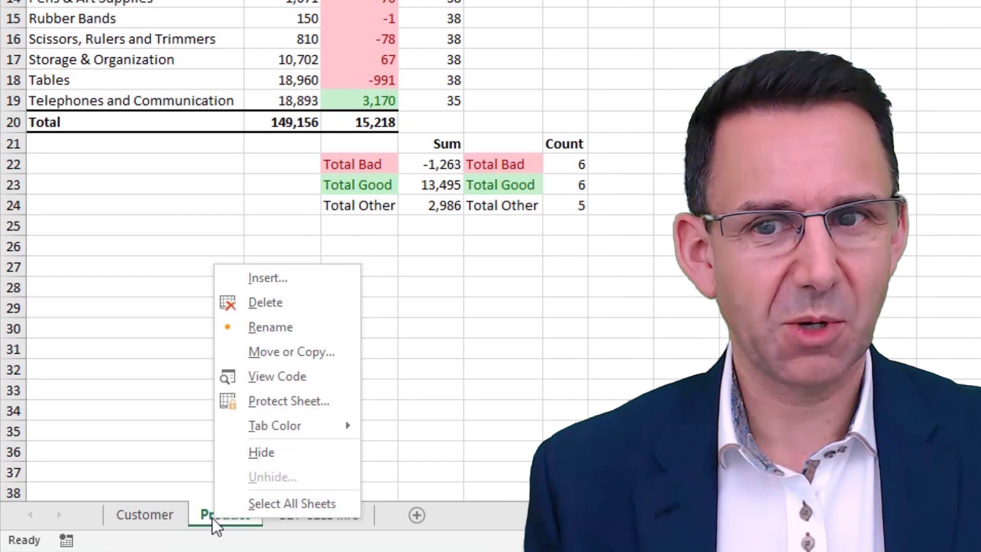
{"action": "left_click", "coordinate": [298, 279]}
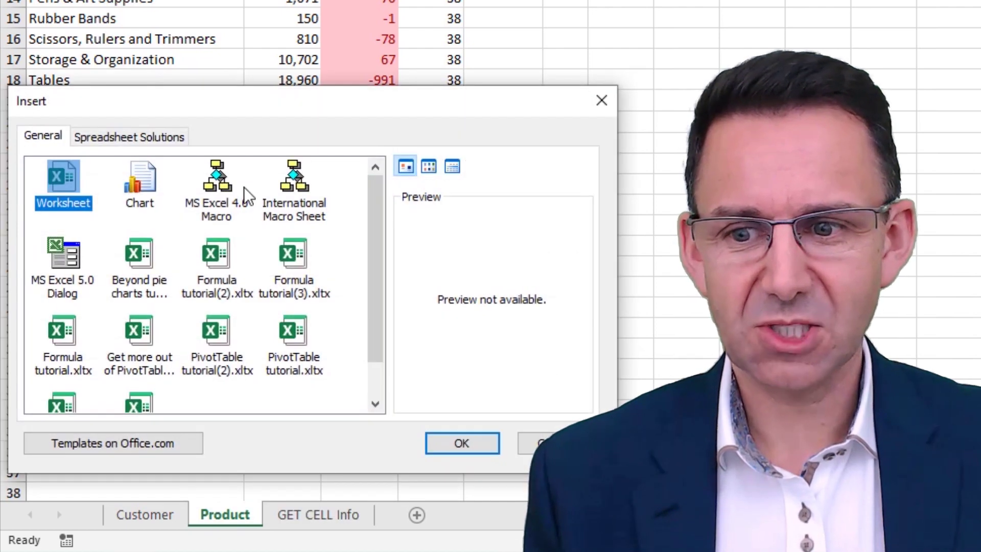
{"action": "left_click", "coordinate": [238, 200]}
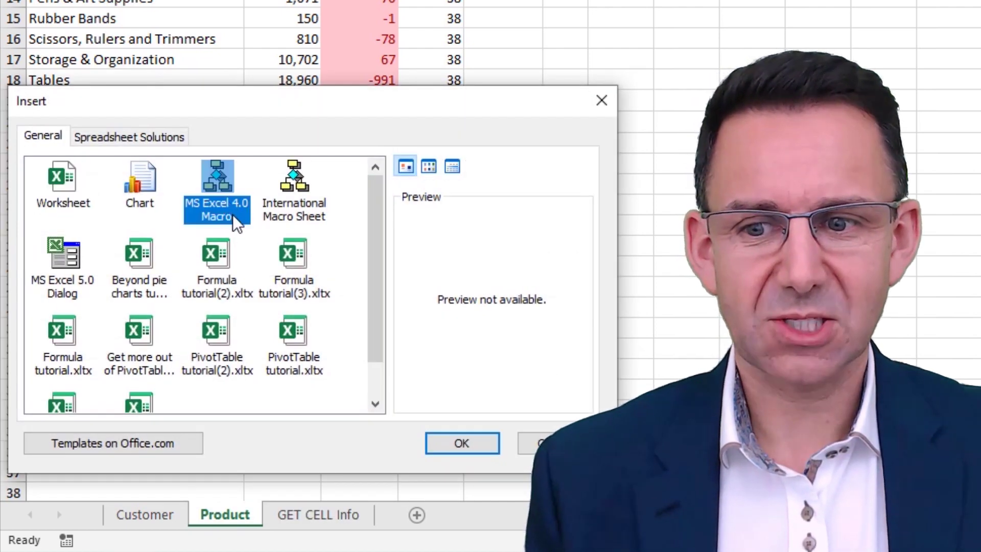
{"action": "left_click", "coordinate": [462, 444]}
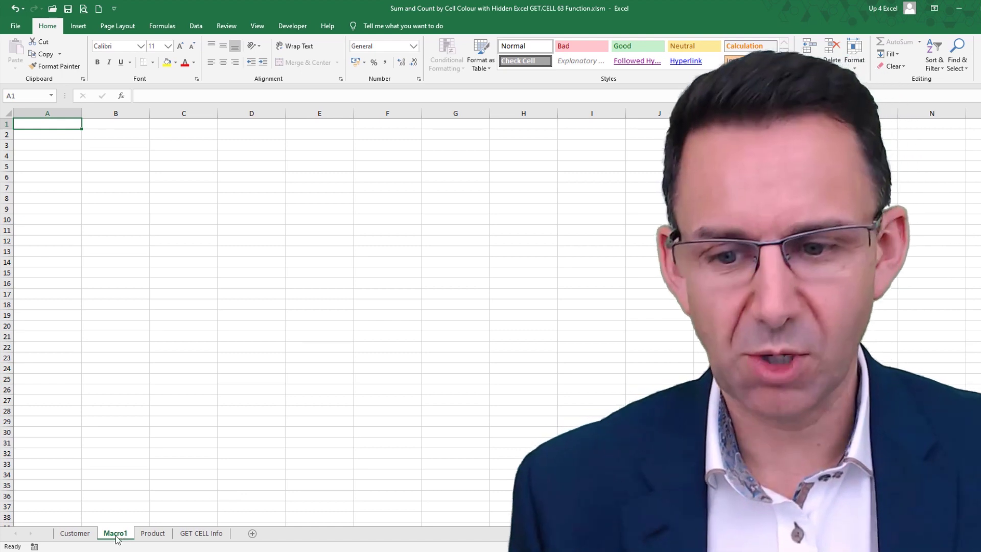
Copy the Product table A2:C20 and paste it into A2 of Macro1.
{"action": "left_click", "coordinate": [155, 535]}
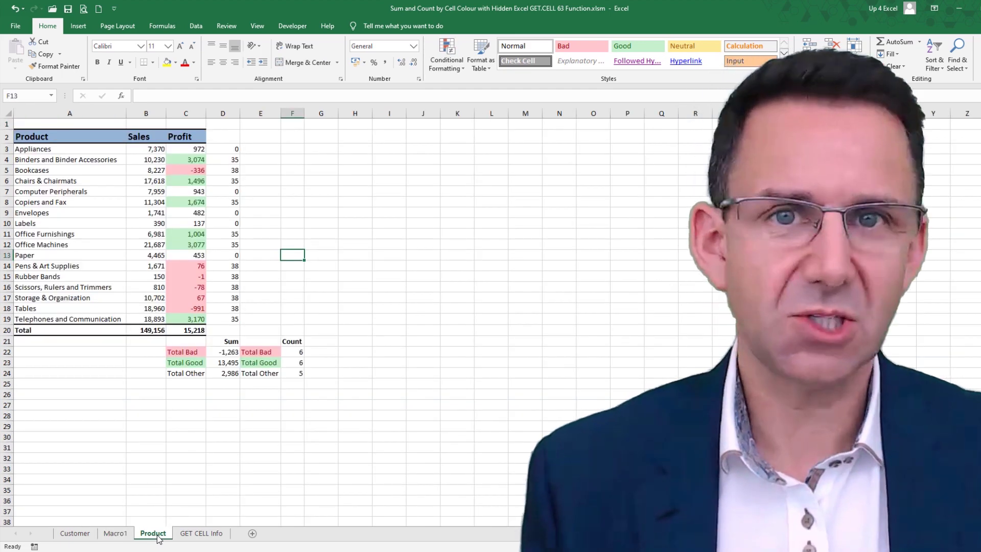
{"action": "left_click_drag", "start_coordinate": [33, 135], "coordinate": [196, 329]}
{"action": "key", "text": "ctrl+c"}
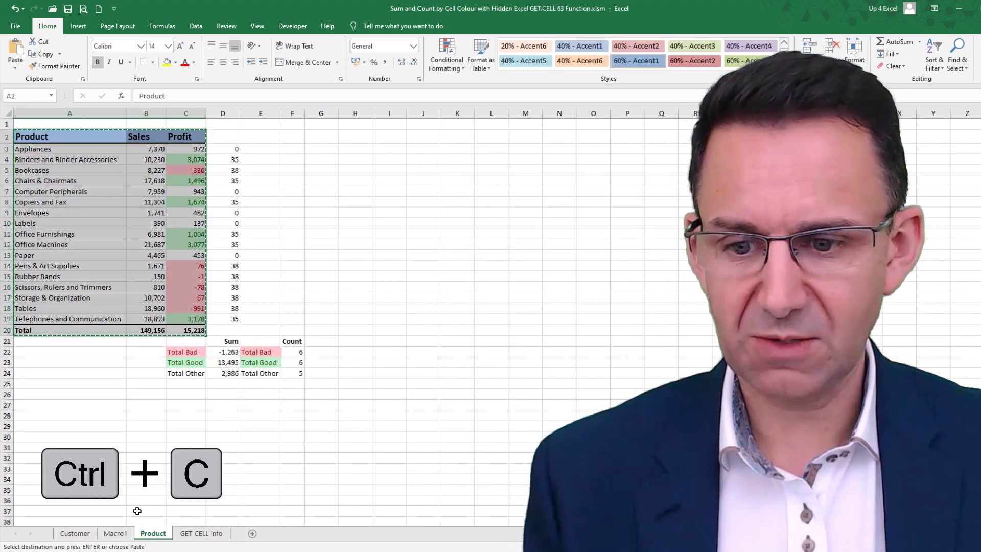
{"action": "left_click", "coordinate": [115, 533]}
{"action": "left_click", "coordinate": [69, 135]}
{"action": "key", "text": "ctrl+v"}
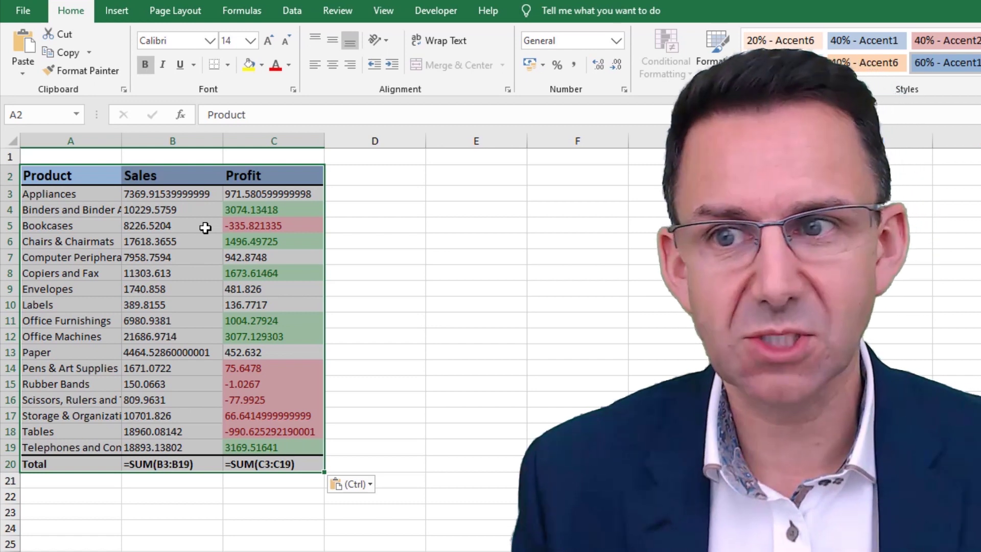
Show values instead of formulas on Macro1 and autofit column A to the product names.
{"action": "key", "text": "ctrl+grave"}
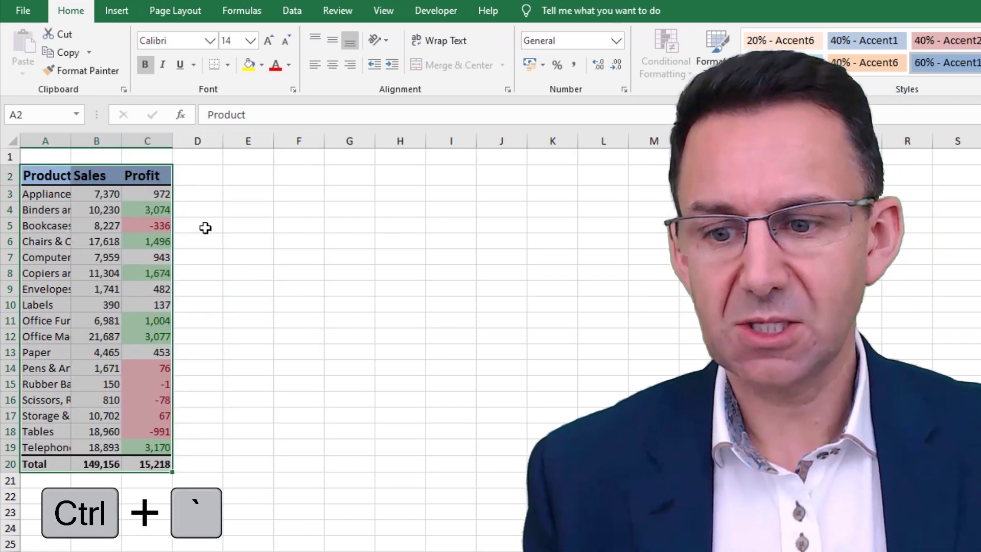
{"action": "double_click", "coordinate": [72, 142]}
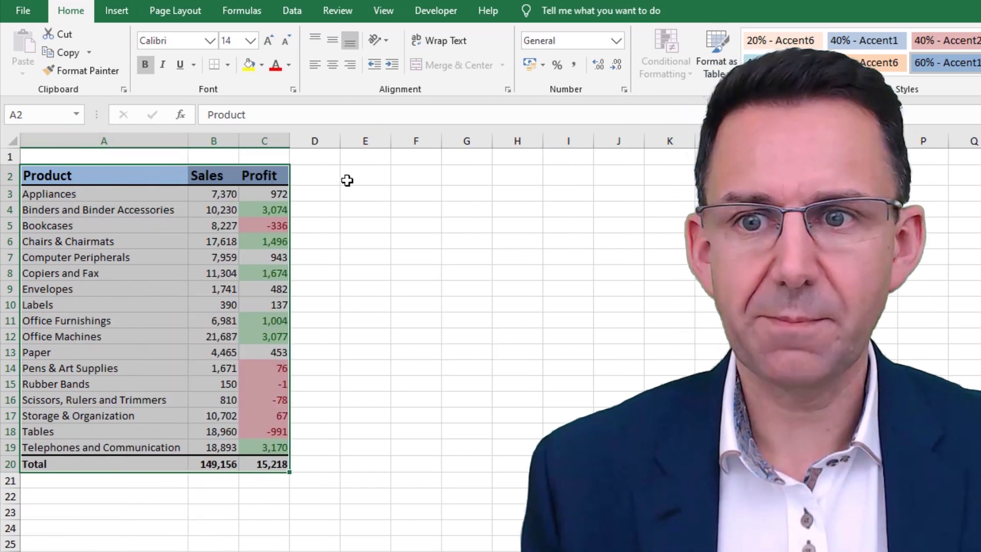
{"action": "left_click", "coordinate": [320, 194]}
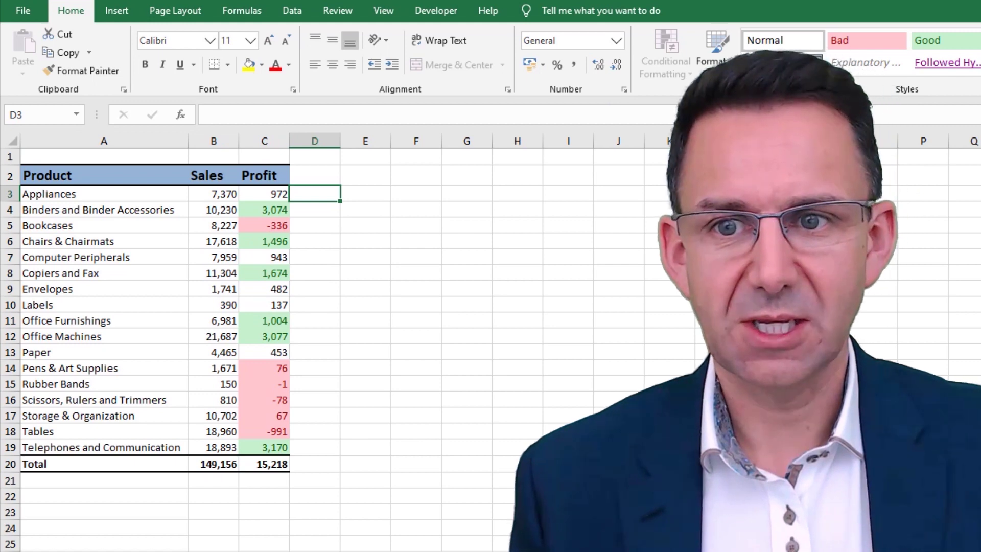
Enter =GET.CELL(63,C4) in Macro1 cell D4, returning 35, and copy it.
{"action": "left_click", "coordinate": [315, 210]}
{"action": "type", "text": "=get"}
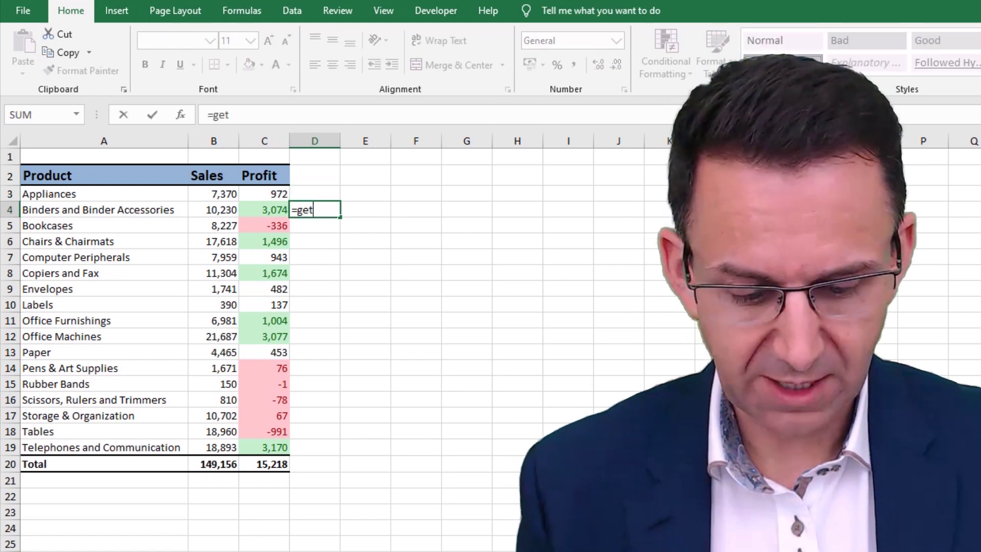
{"action": "type", "text": ".cell("}
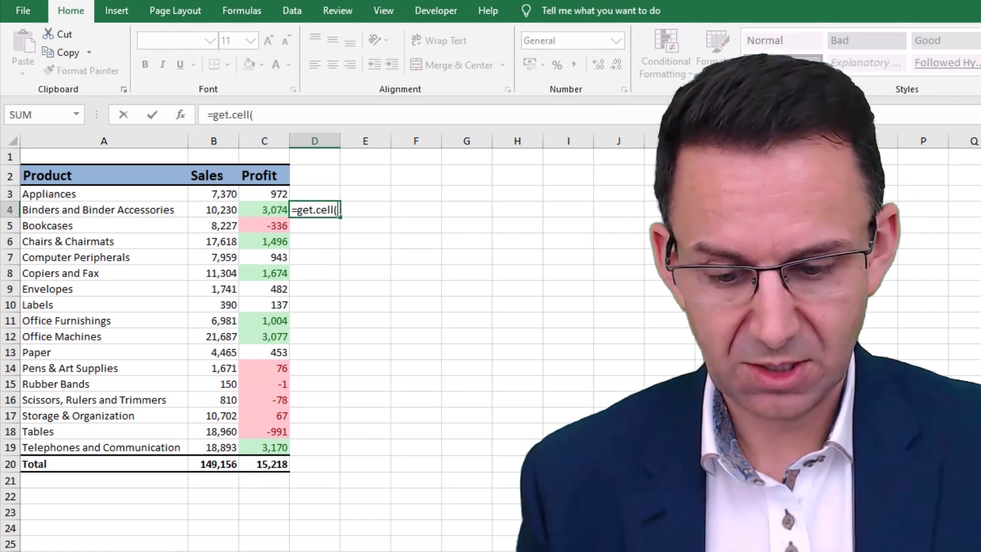
{"action": "type", "text": "63,"}
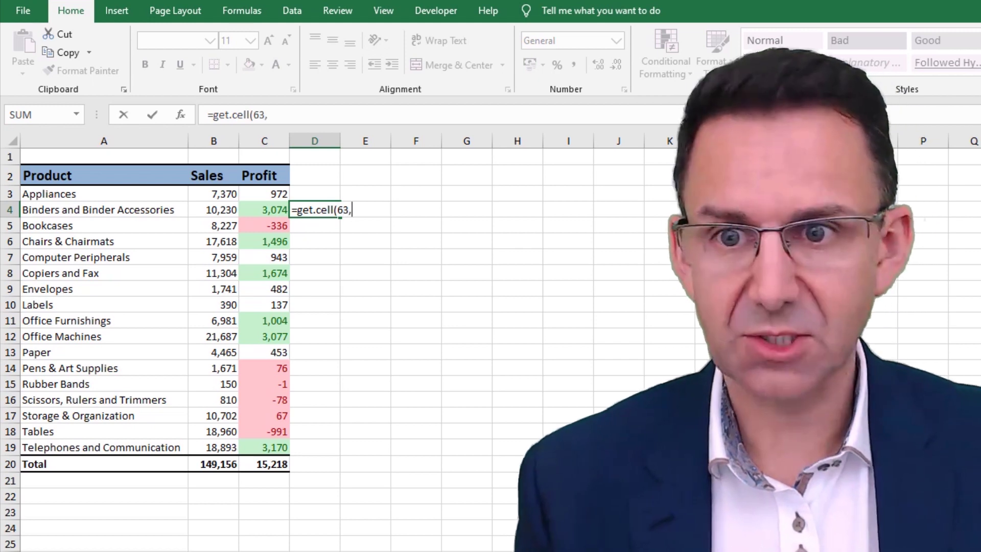
{"action": "key", "text": "Left"}
{"action": "key", "text": "Return"}
{"action": "left_click", "coordinate": [315, 209]}
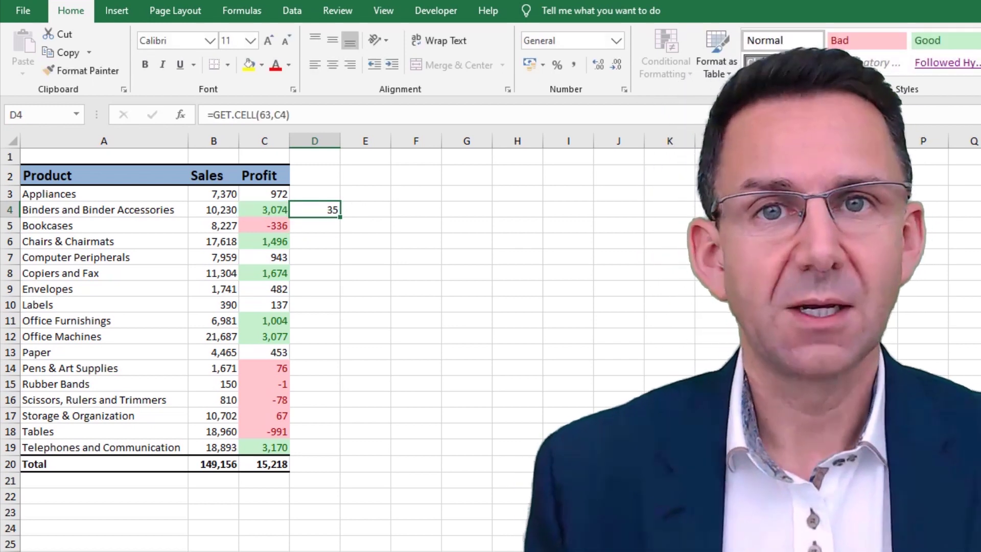
{"action": "key", "text": "ctrl+c"}
Paste the colour-code formula down D3:D19 and run a macro so codes recalculate to 35, 38 and 0.
{"action": "left_click_drag", "start_coordinate": [333, 192], "coordinate": [313, 449]}
{"action": "key", "text": "ctrl+v"}
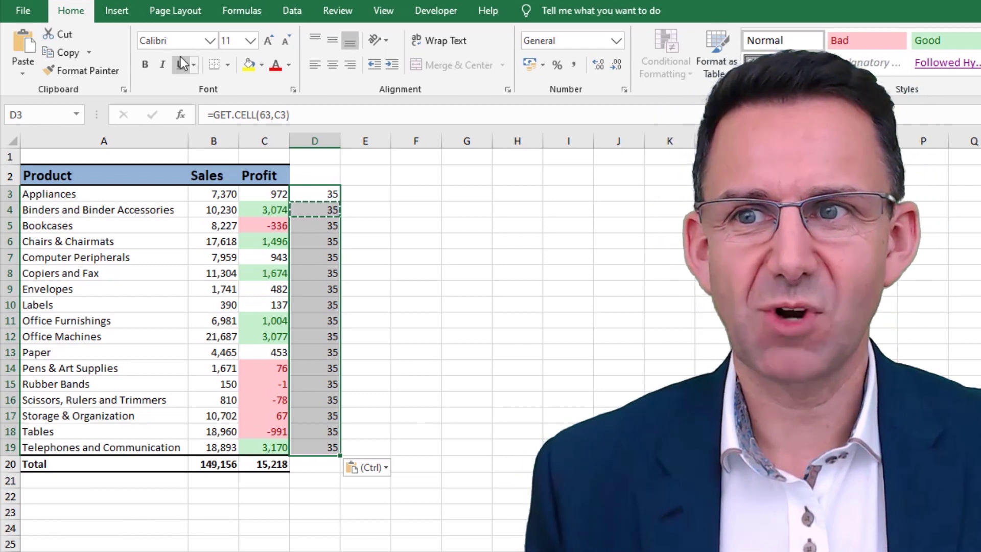
{"action": "left_click", "coordinate": [434, 10]}
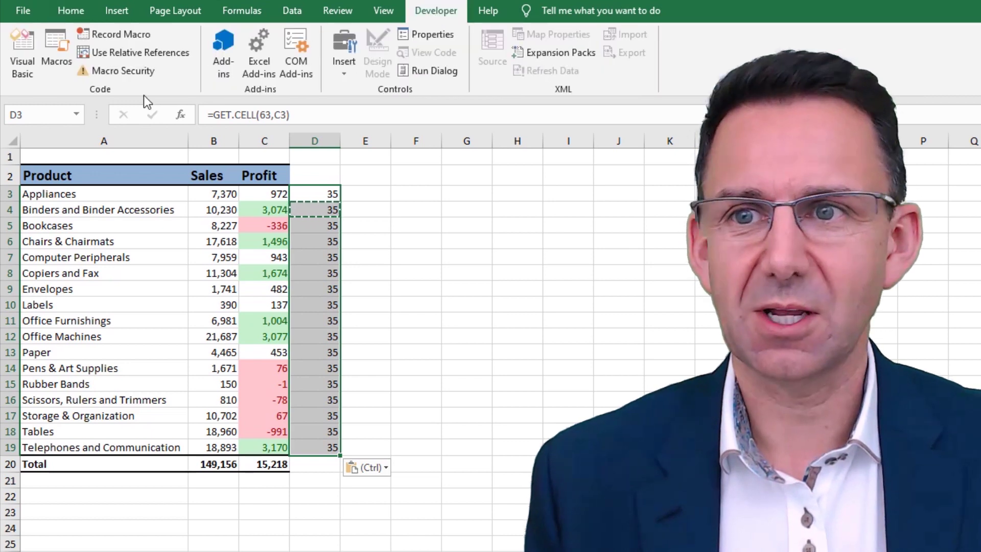
{"action": "left_click", "coordinate": [57, 49]}
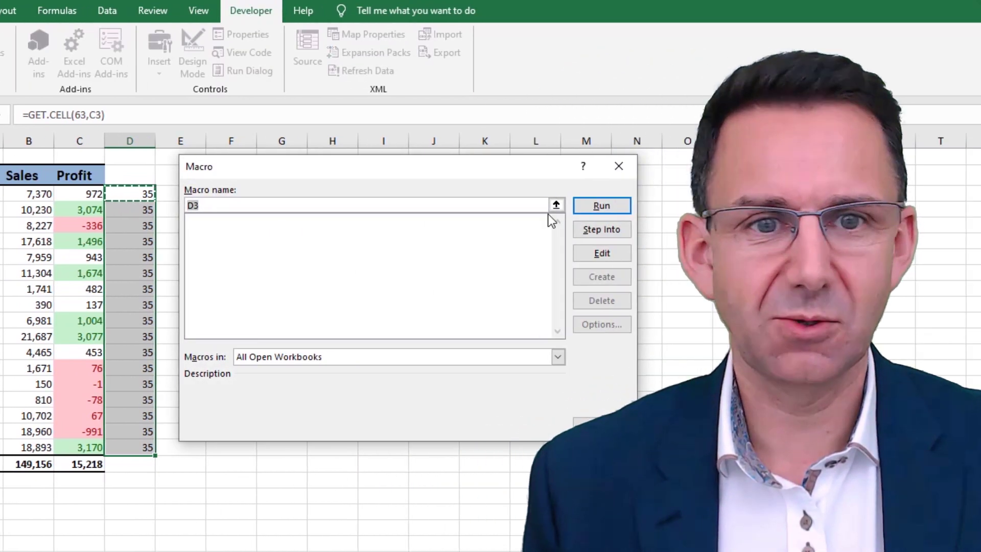
{"action": "left_click", "coordinate": [616, 205]}
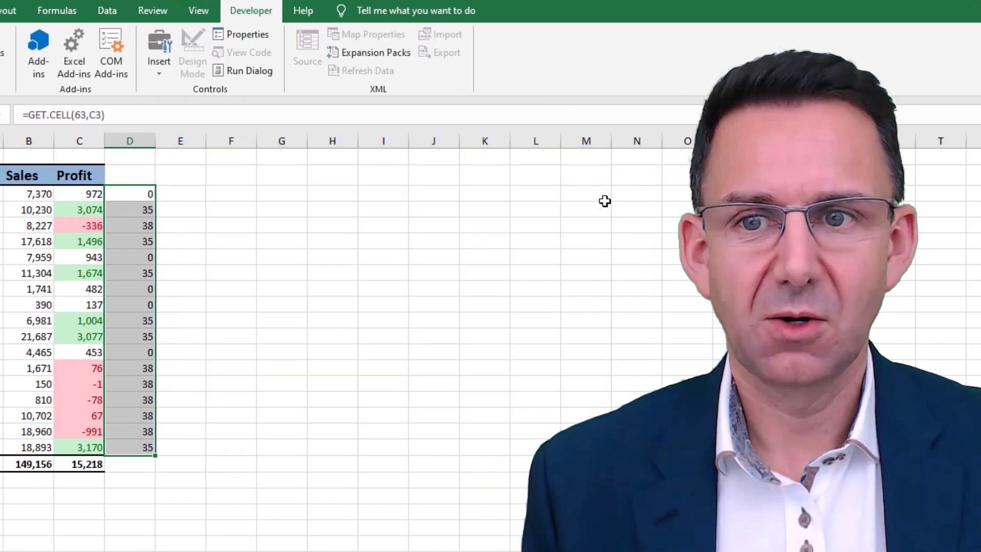
{"action": "left_click", "coordinate": [141, 225]}
{"action": "left_click", "coordinate": [151, 415]}
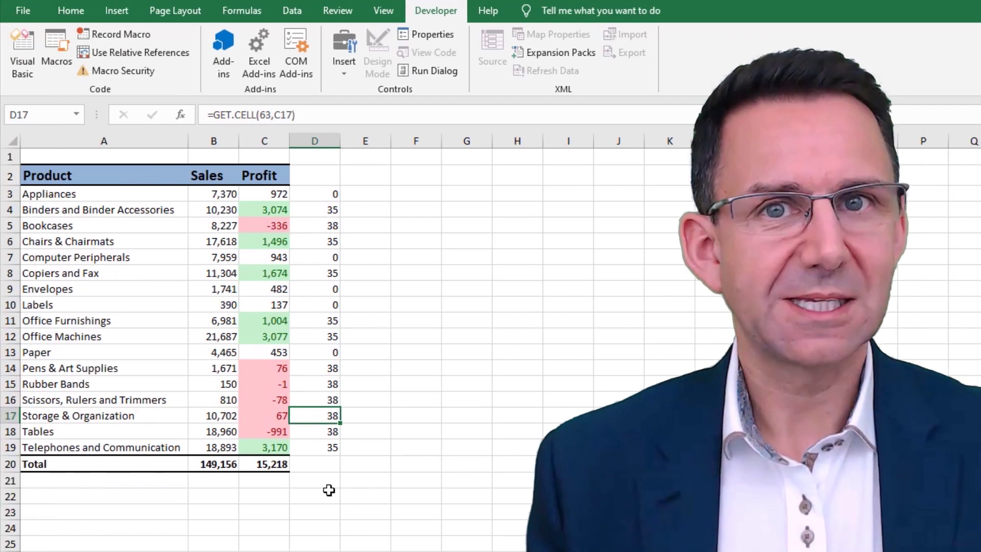